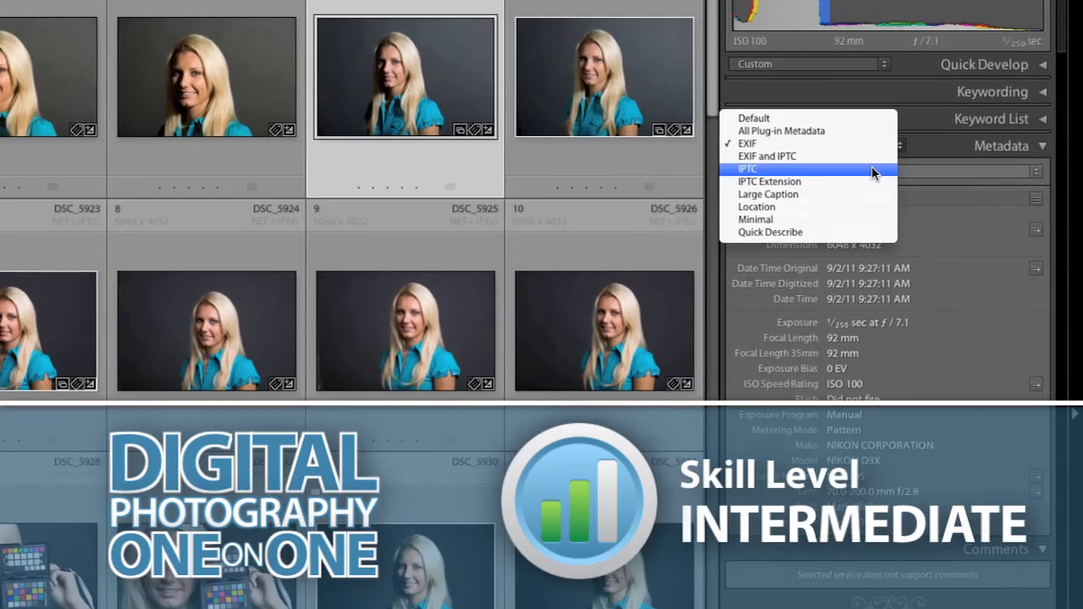
Close the Metadata view list, keeping EXIF shown for DSC_5920.NEF
left_click(880, 211)
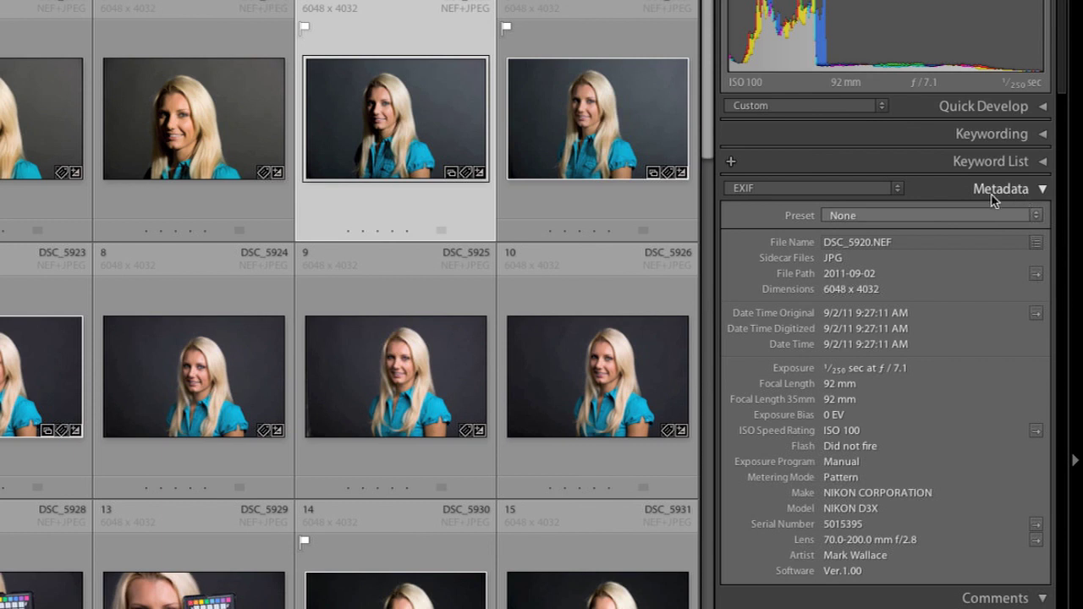
left_click(898, 190)
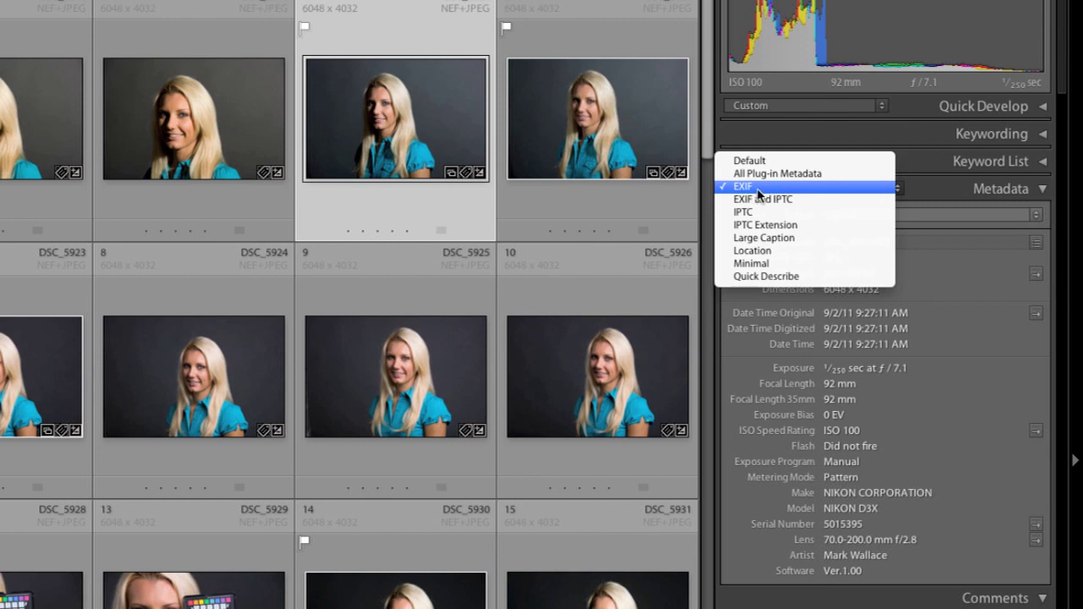
left_click(759, 188)
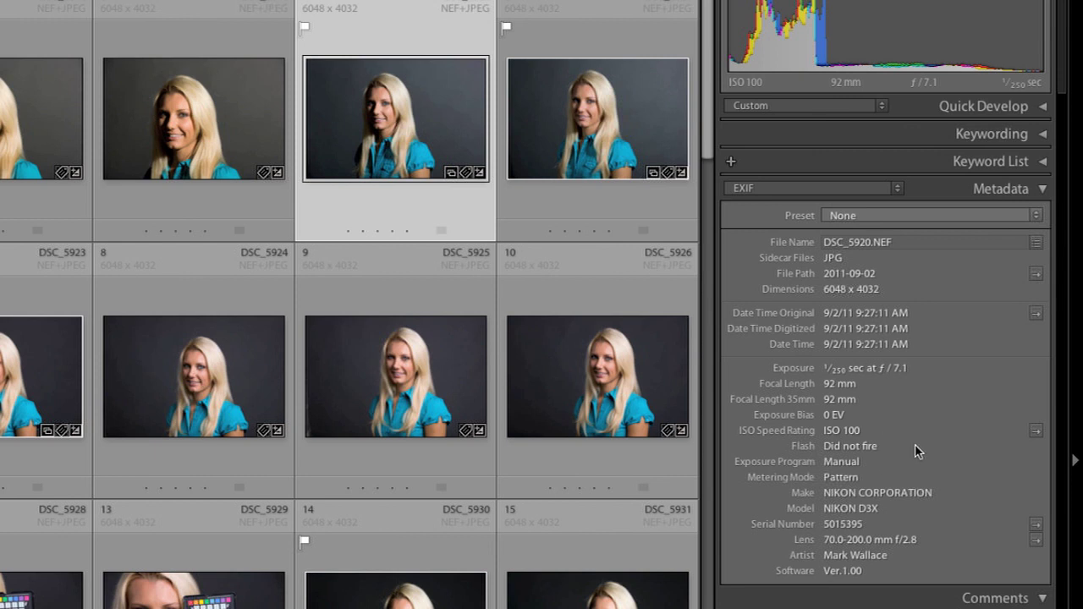
left_click(899, 189)
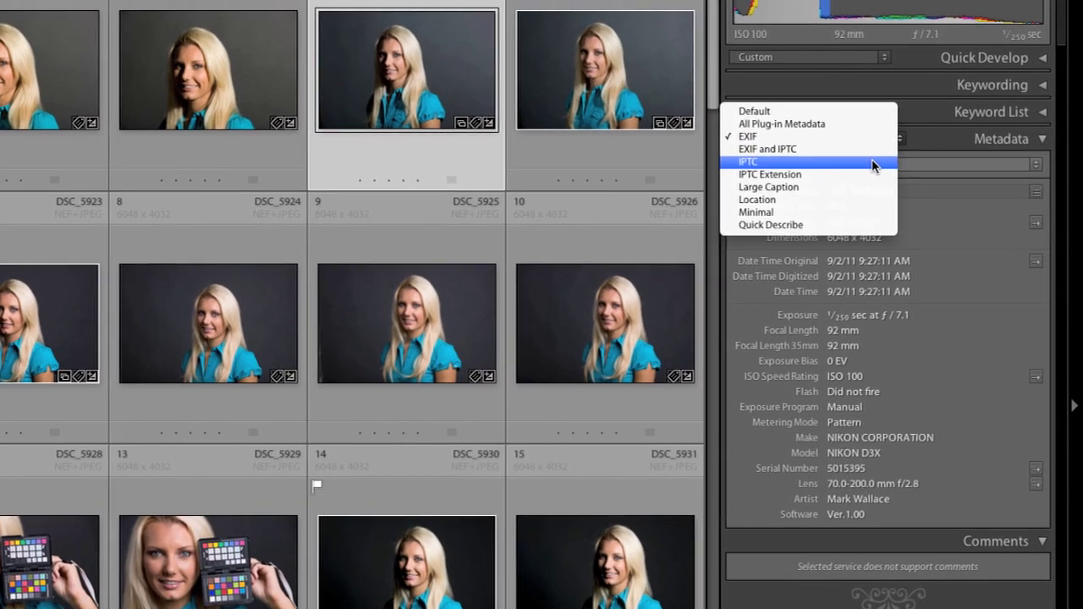
Switch the Metadata panel to IPTC and scroll through DSC_5920's contact, content and image fields
left_click(813, 211)
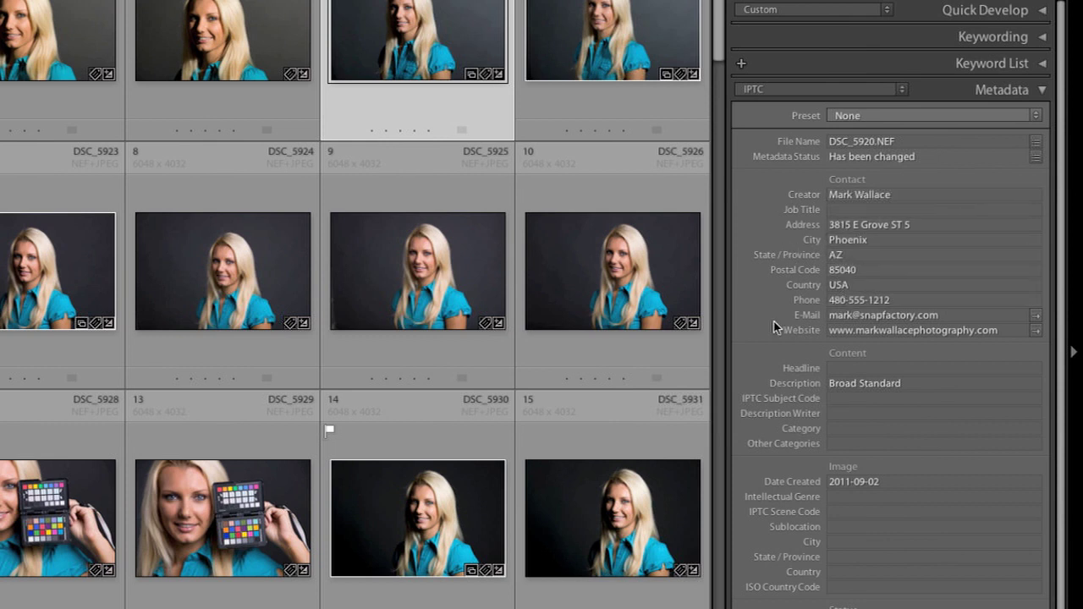
scroll(773, 322, "down", 1)
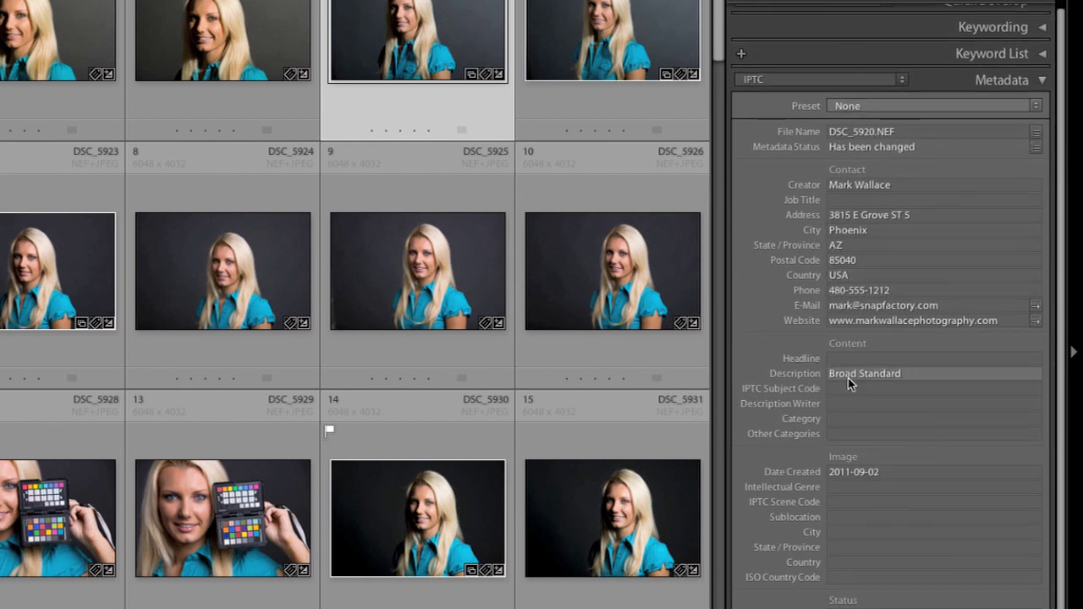
scroll(910, 355, "down", 3)
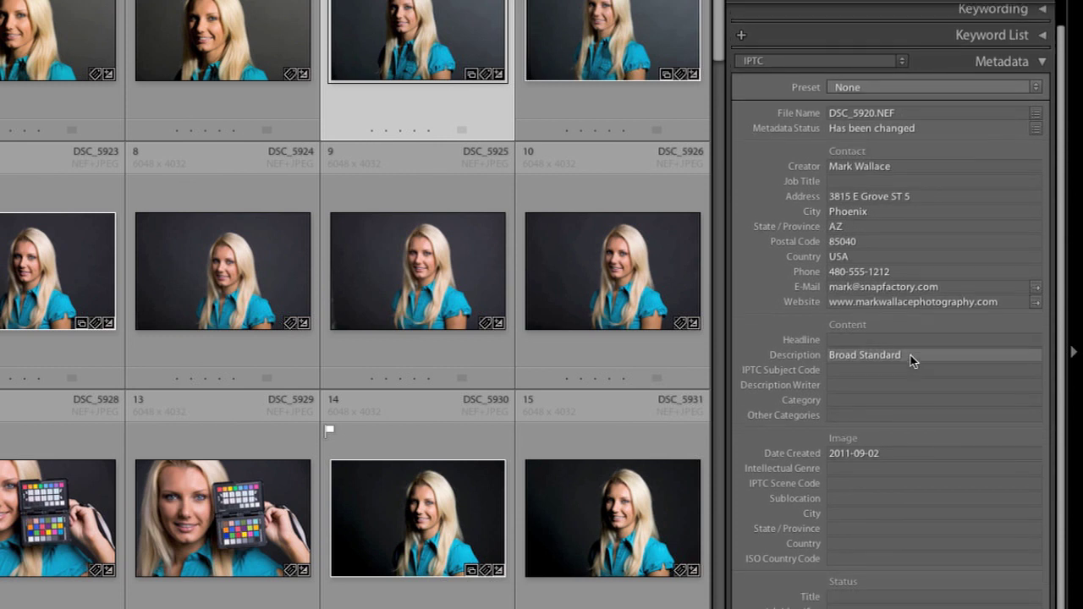
scroll(902, 348, "down", 2)
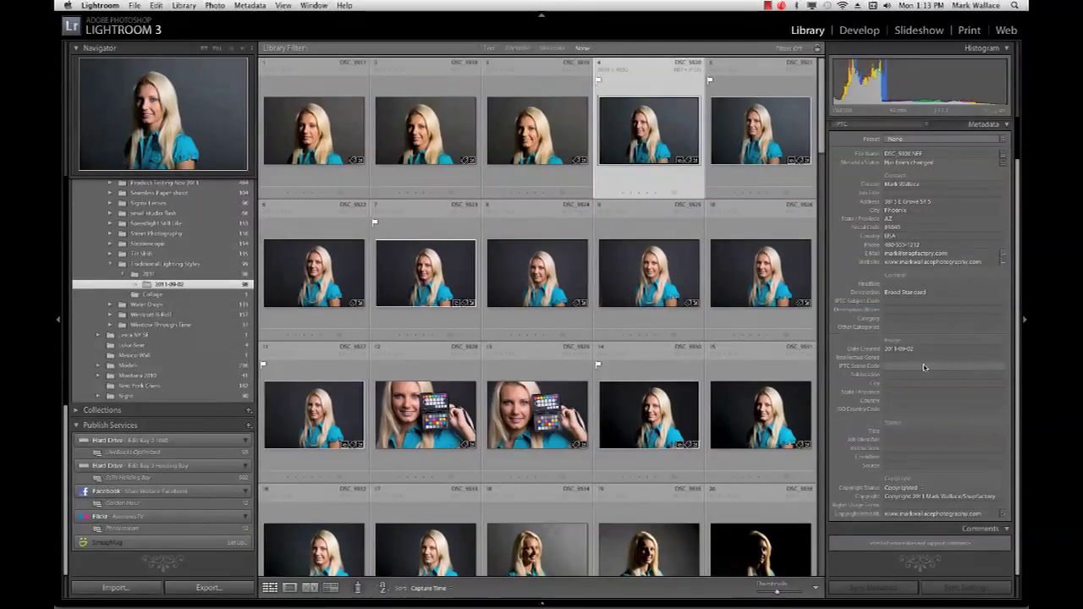
Browse the IPTC and photometadata.org websites in Safari
key("super+Tab")
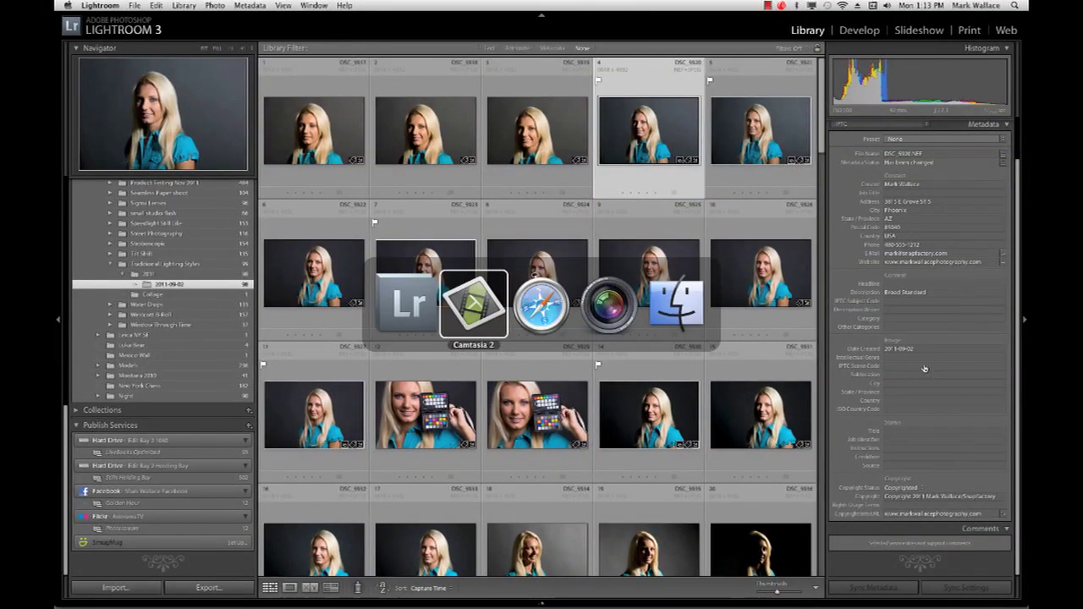
key("super+Tab")
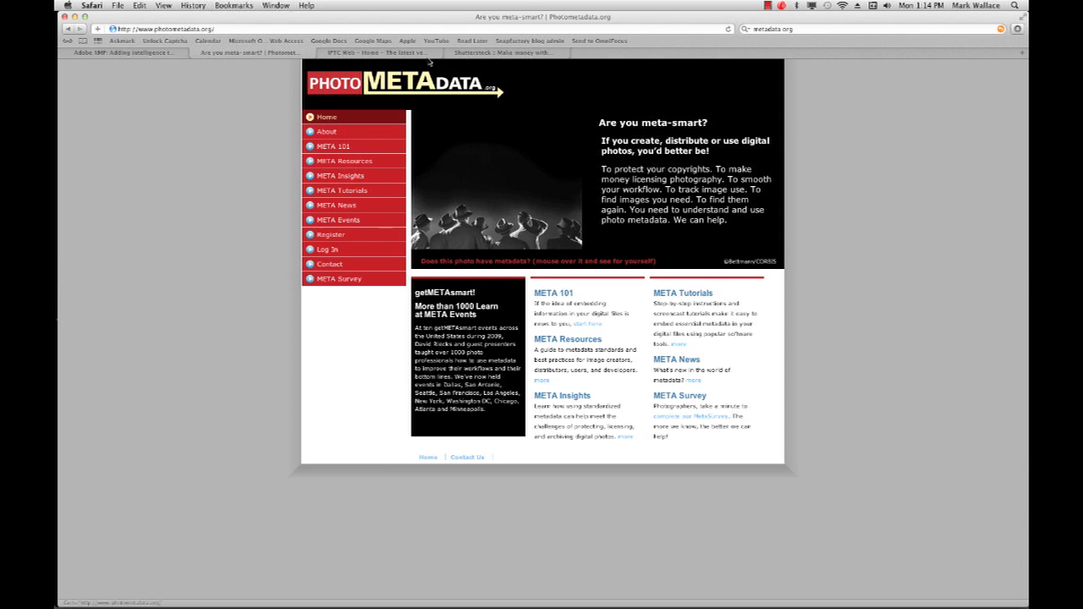
left_click(425, 52)
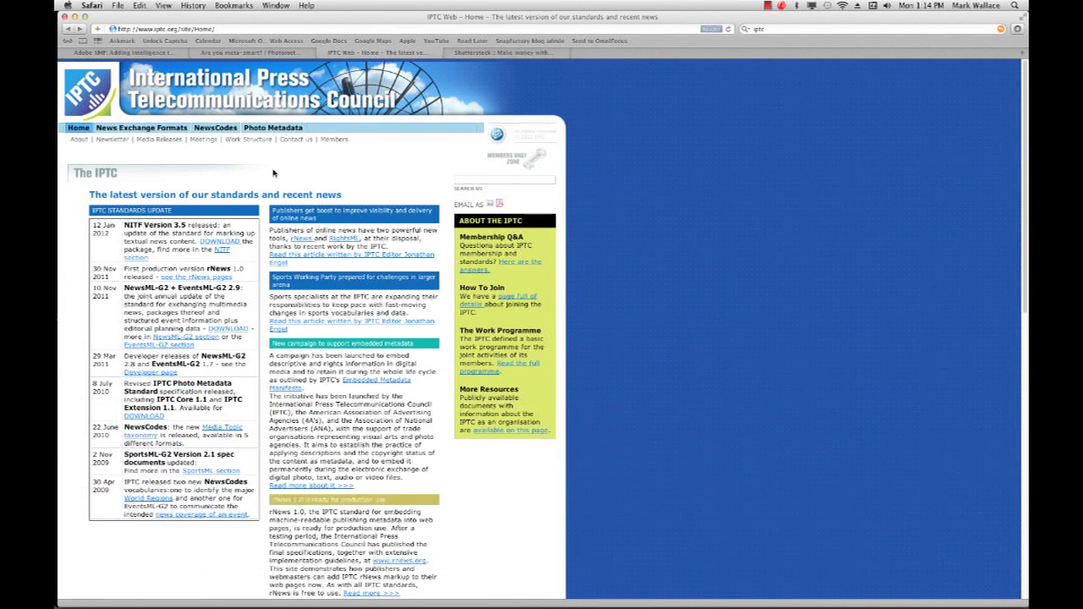
left_click(296, 54)
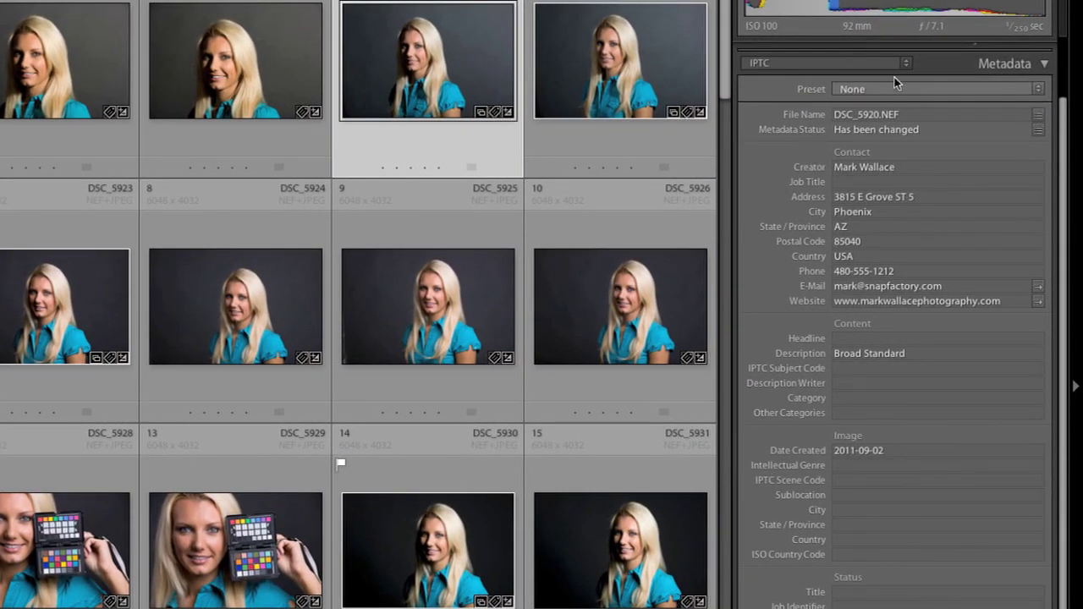
Preview the IPTC Extension and Large Caption metadata views
left_click(905, 66)
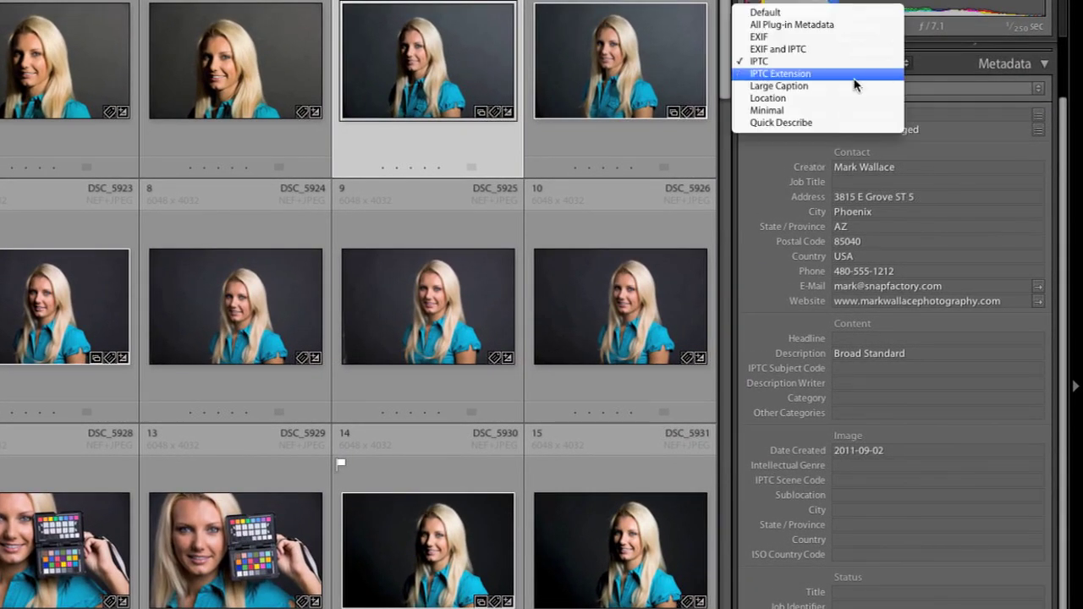
key("Escape")
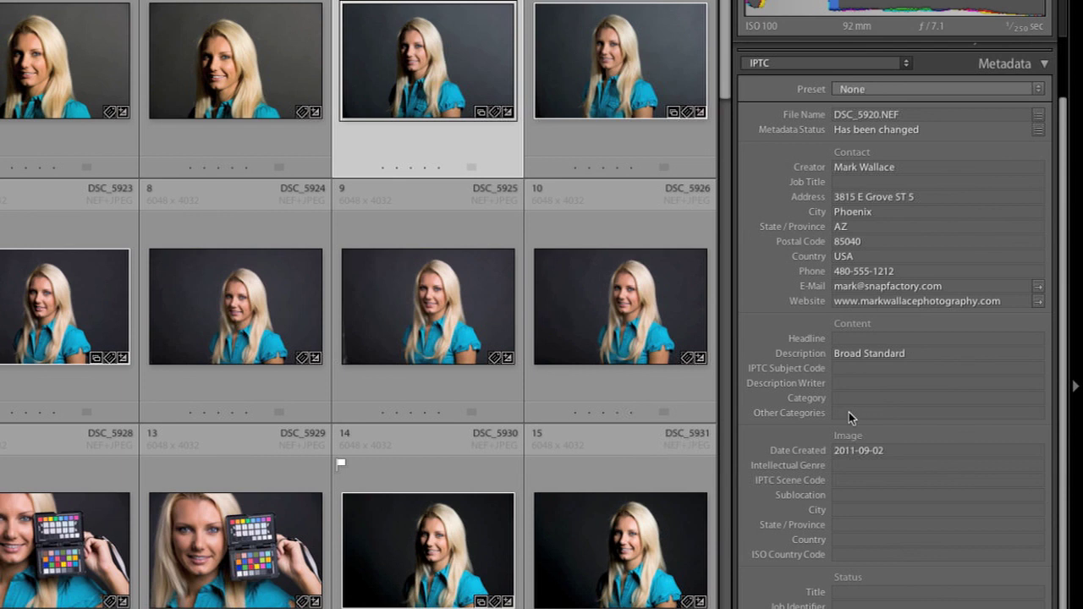
left_click(905, 63)
left_click(831, 78)
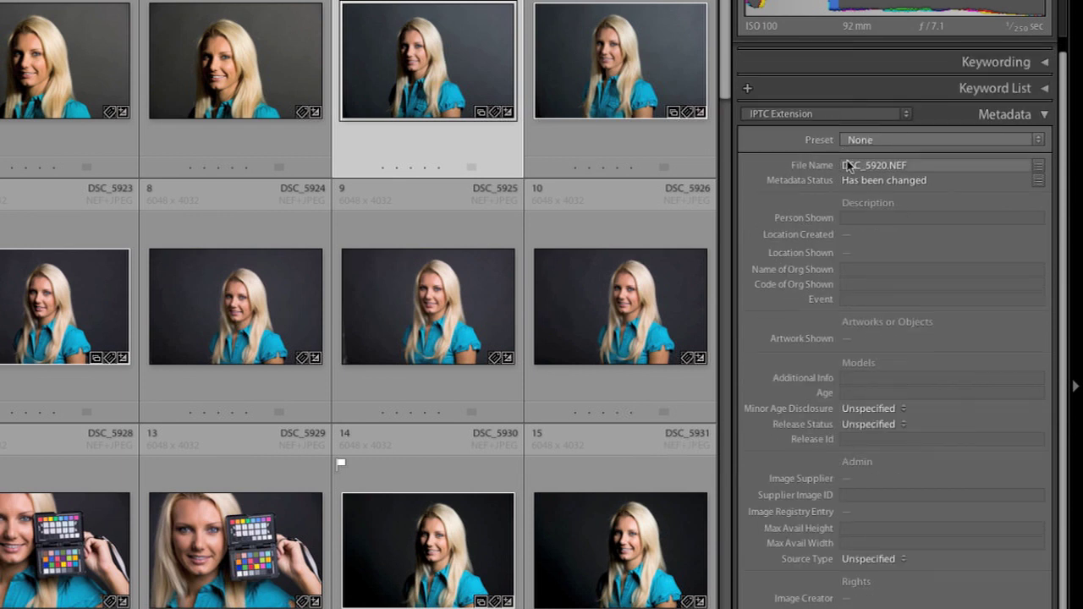
left_click(890, 106)
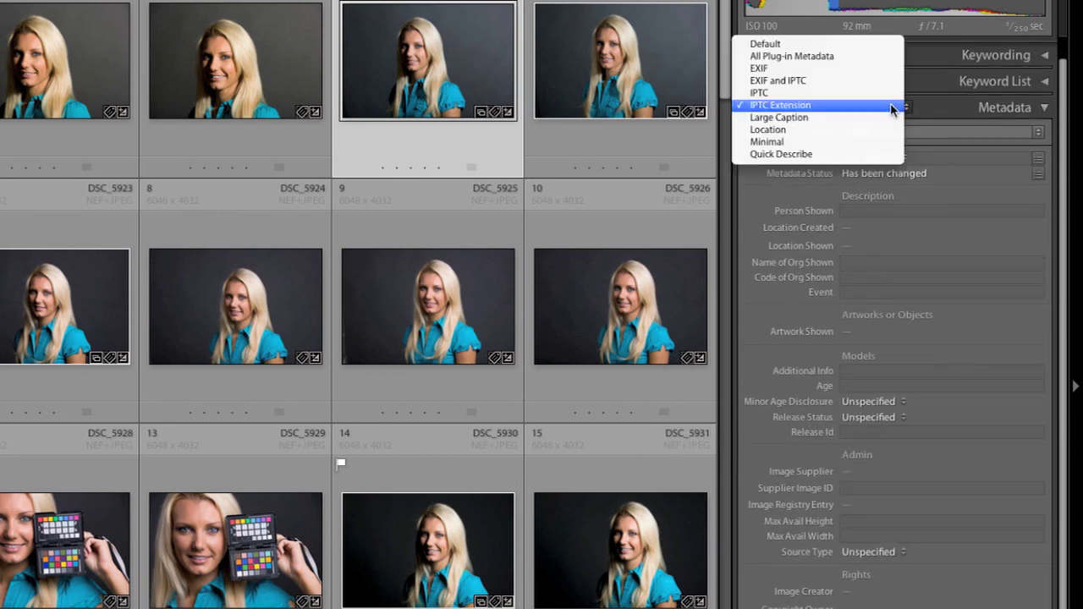
left_click(847, 118)
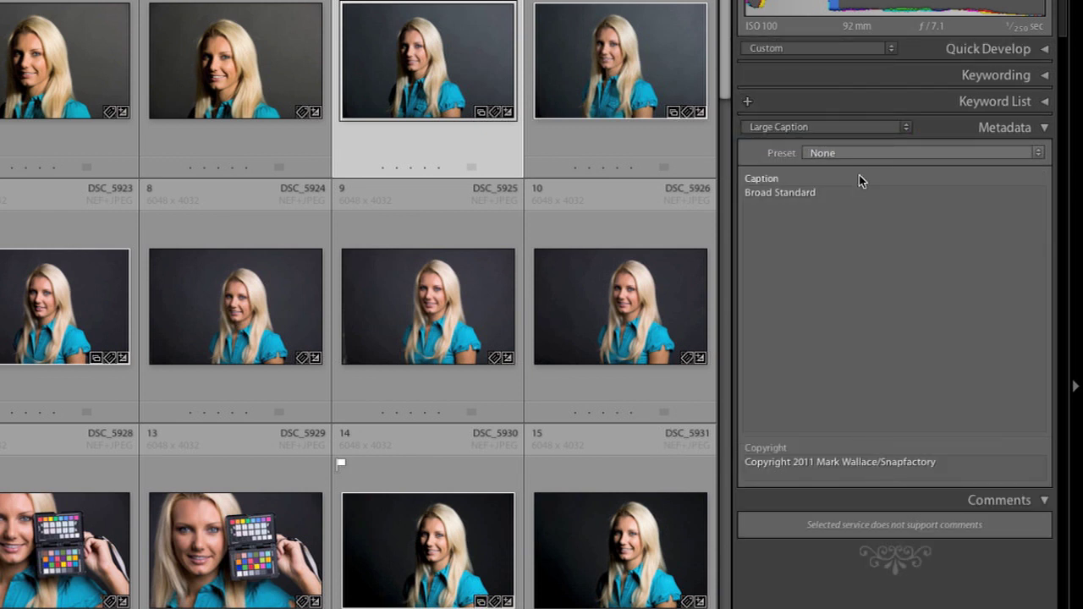
Try the Location and Quick Describe views, then settle on the Default view
left_click(871, 129)
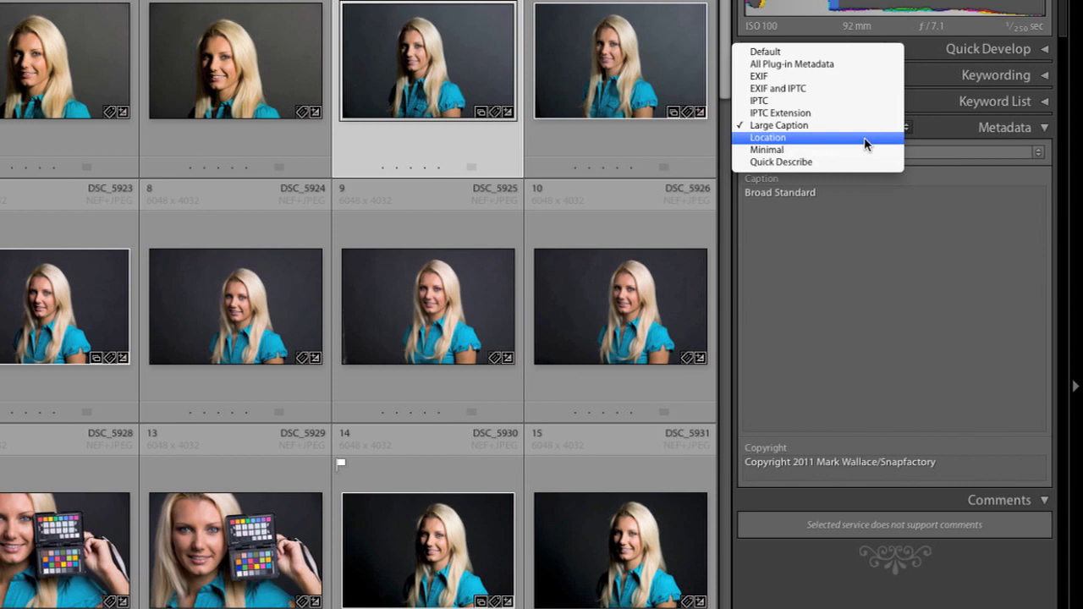
left_click(866, 144)
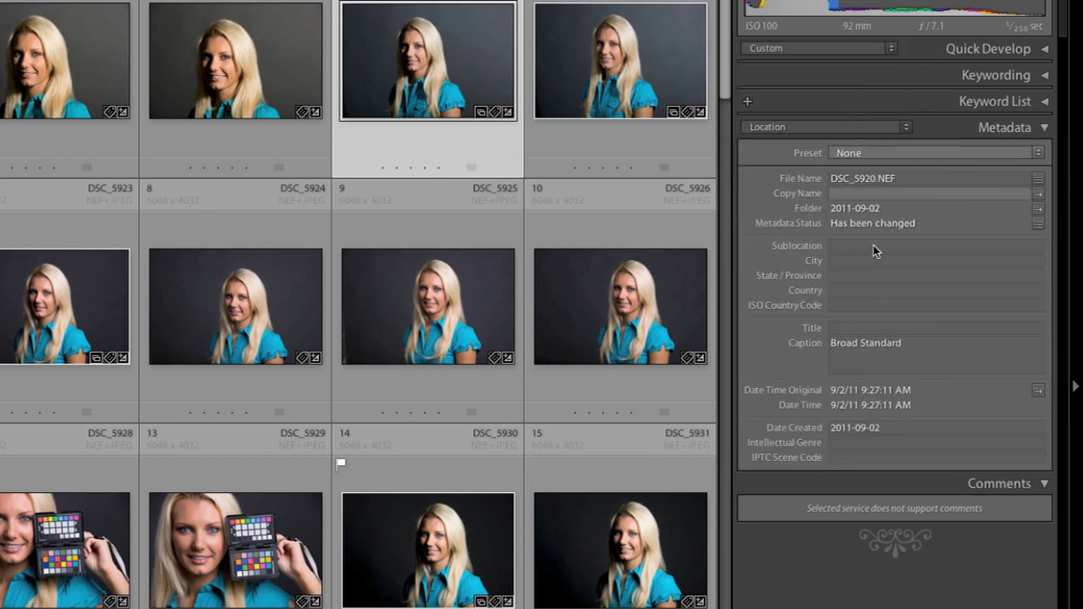
left_click(849, 130)
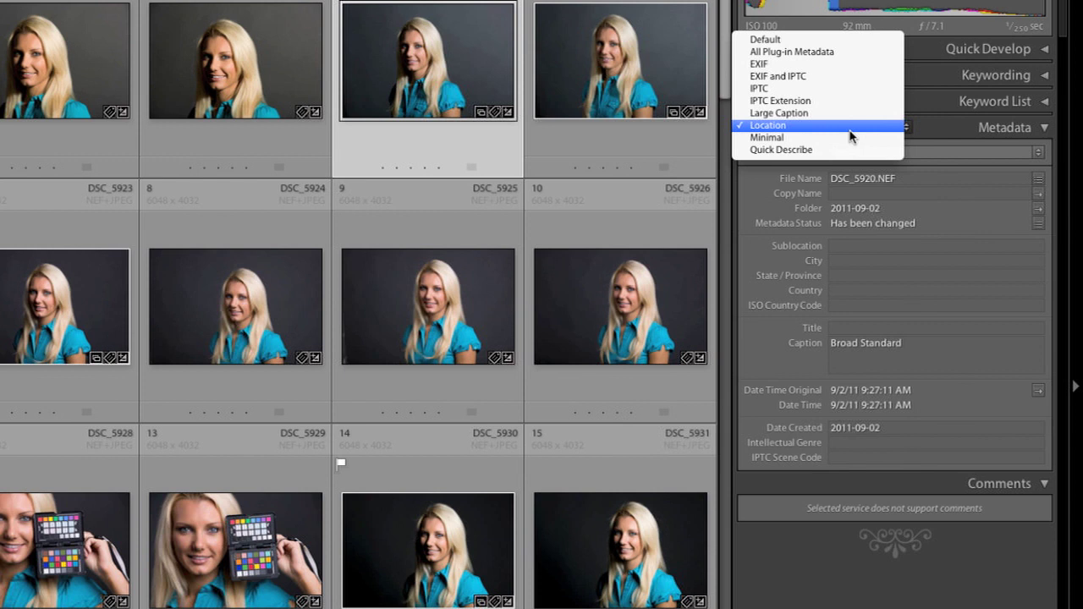
left_click(836, 150)
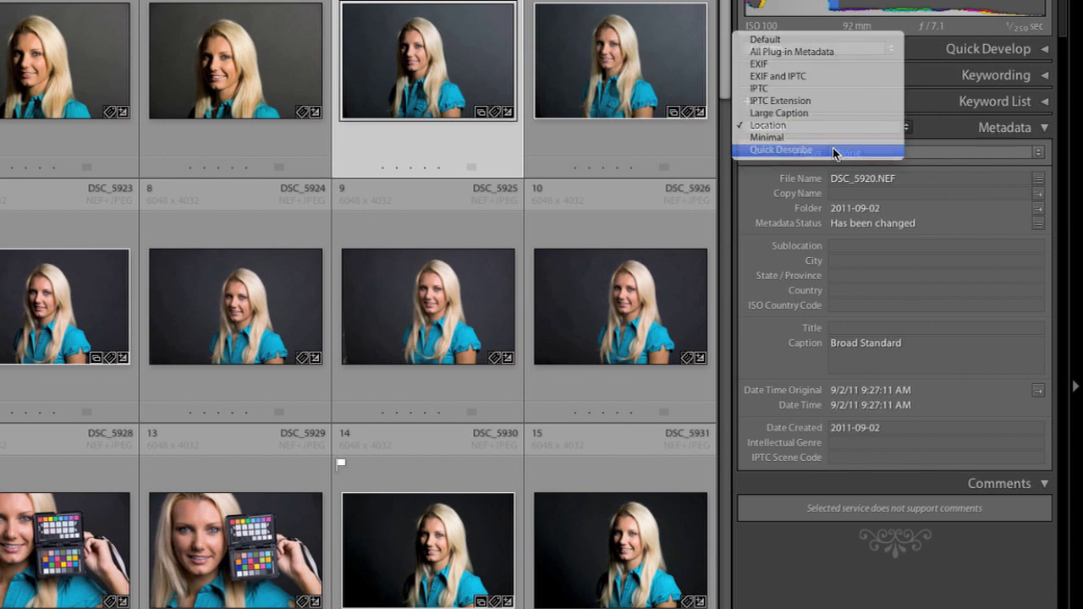
left_click(871, 128)
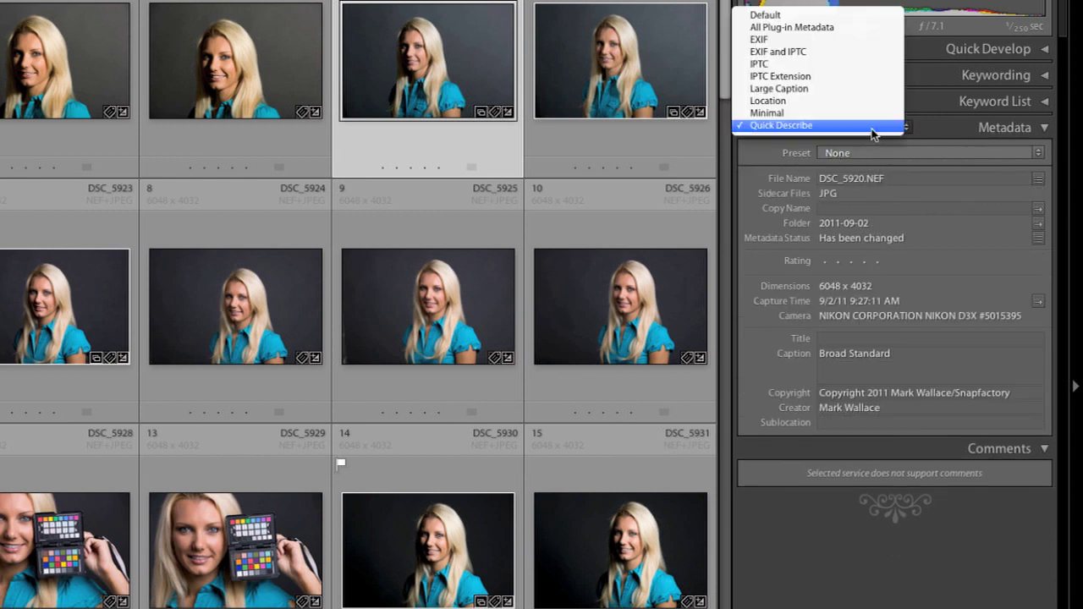
left_click(810, 16)
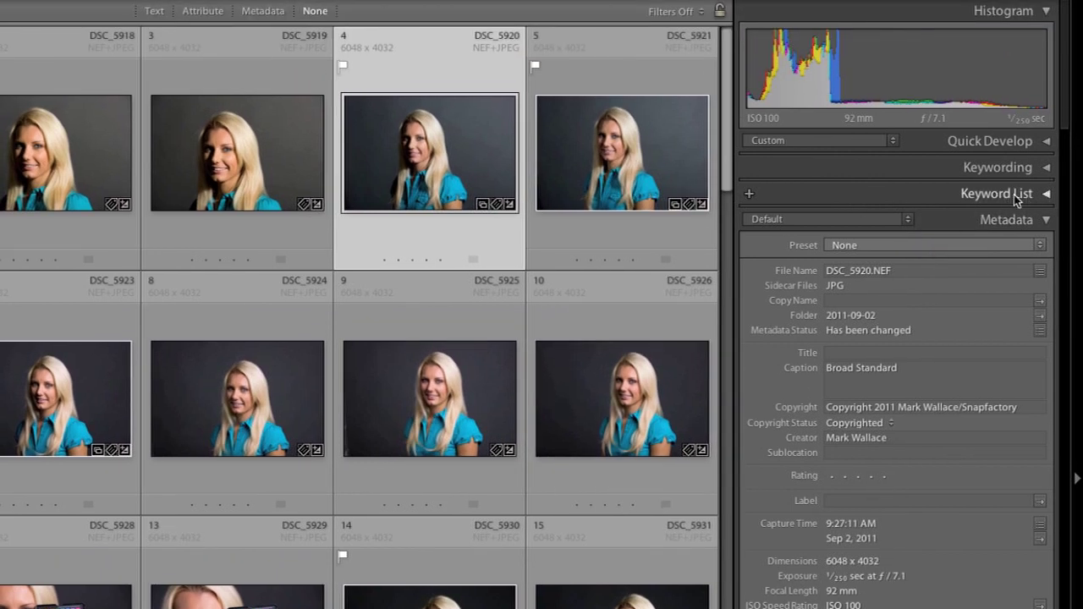
Add keywords blonde, smile, female, blue, gray, lighting and pretty to DSC_5920
left_click(1045, 169)
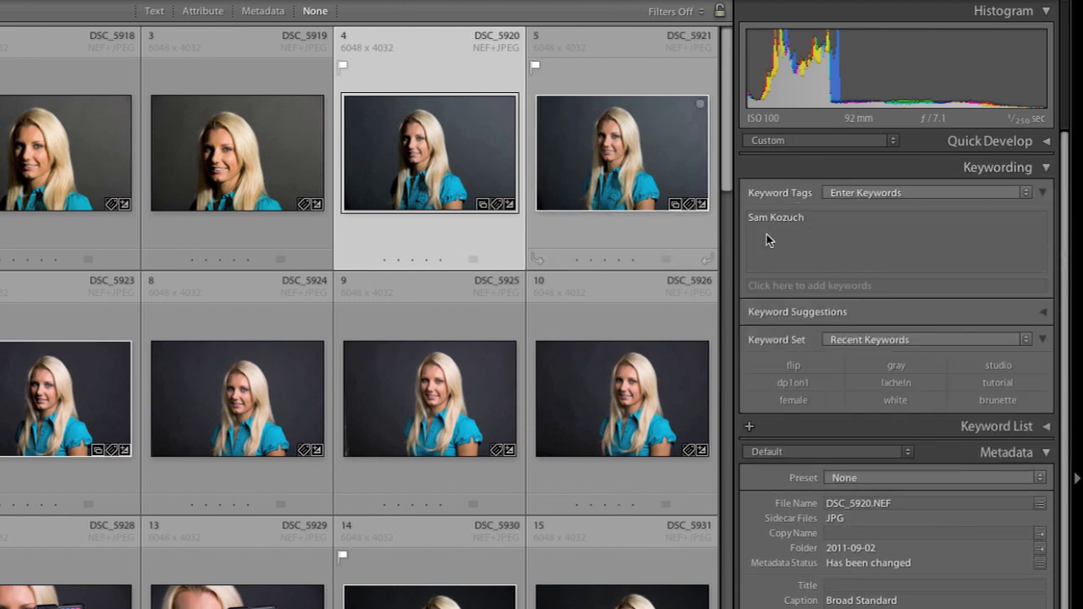
mouse_move(430, 154)
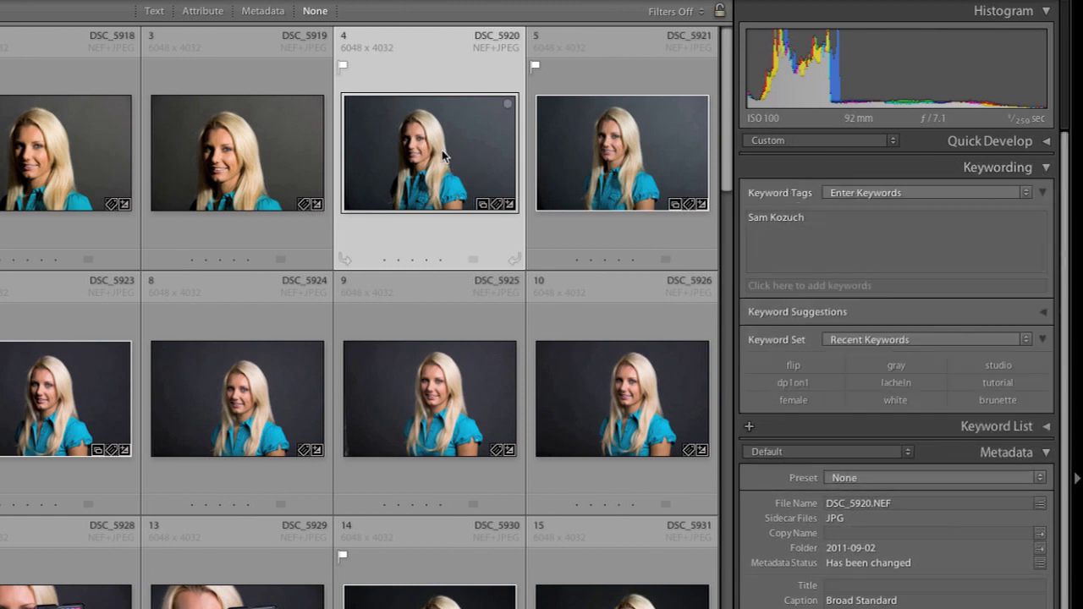
left_click(828, 234)
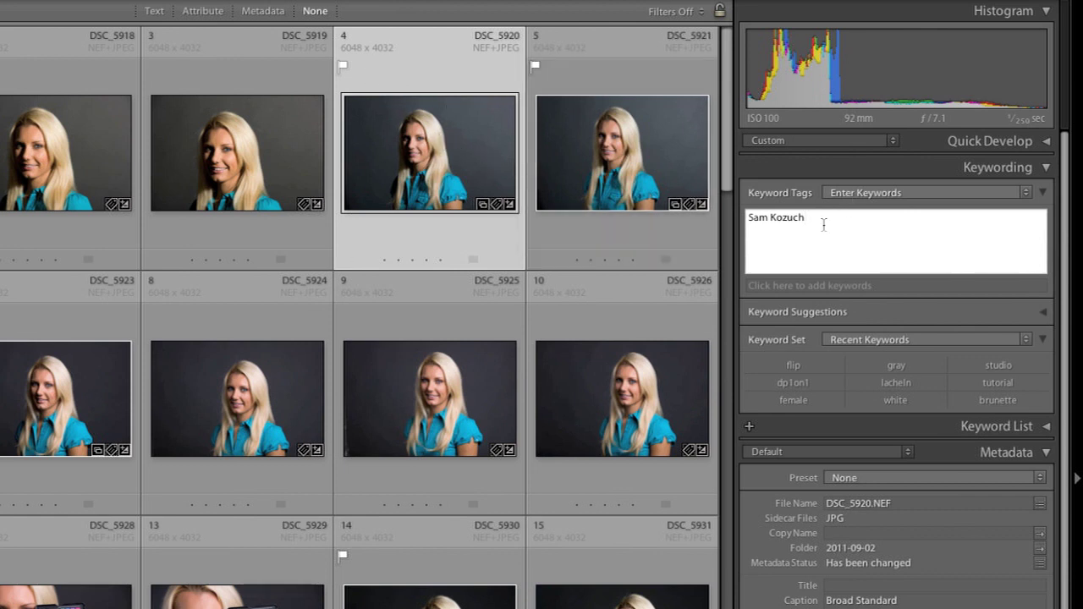
type(", ")
type("blonde, ")
type("smile, fe")
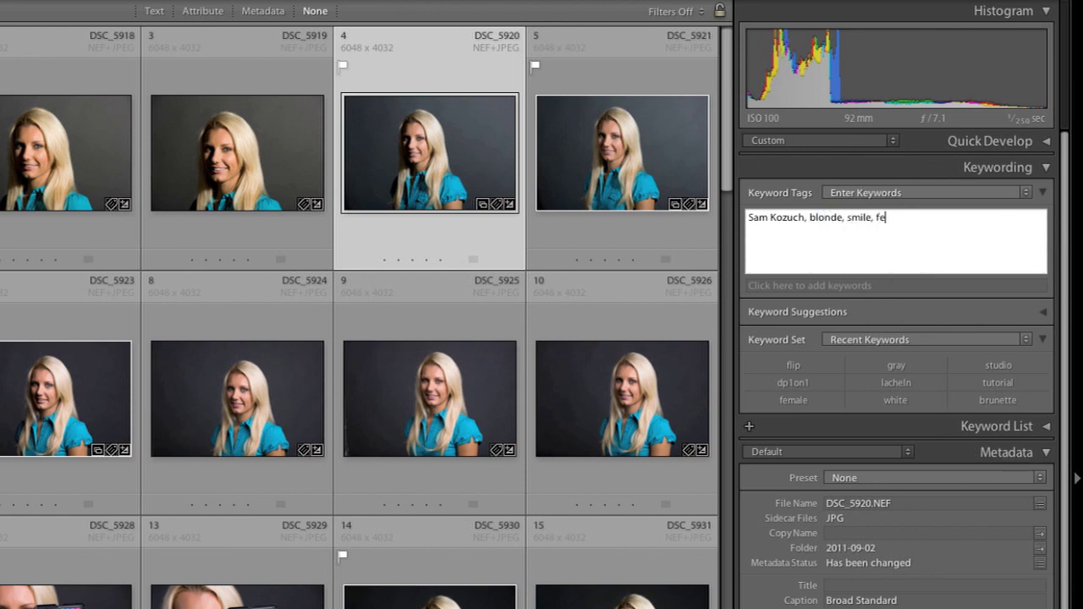
type("male, ")
type("blue, gray")
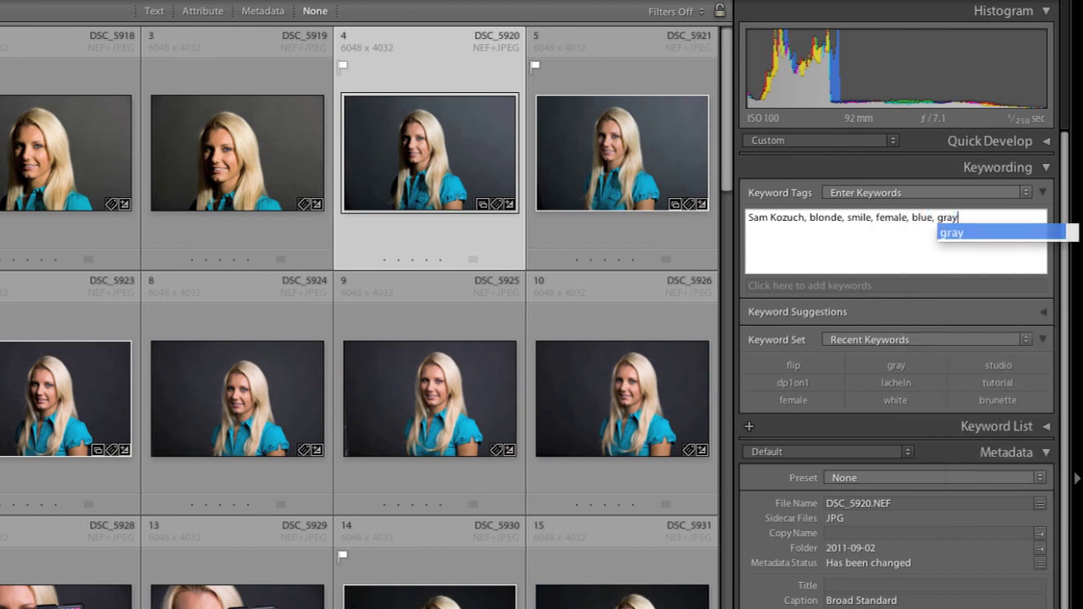
type(", ")
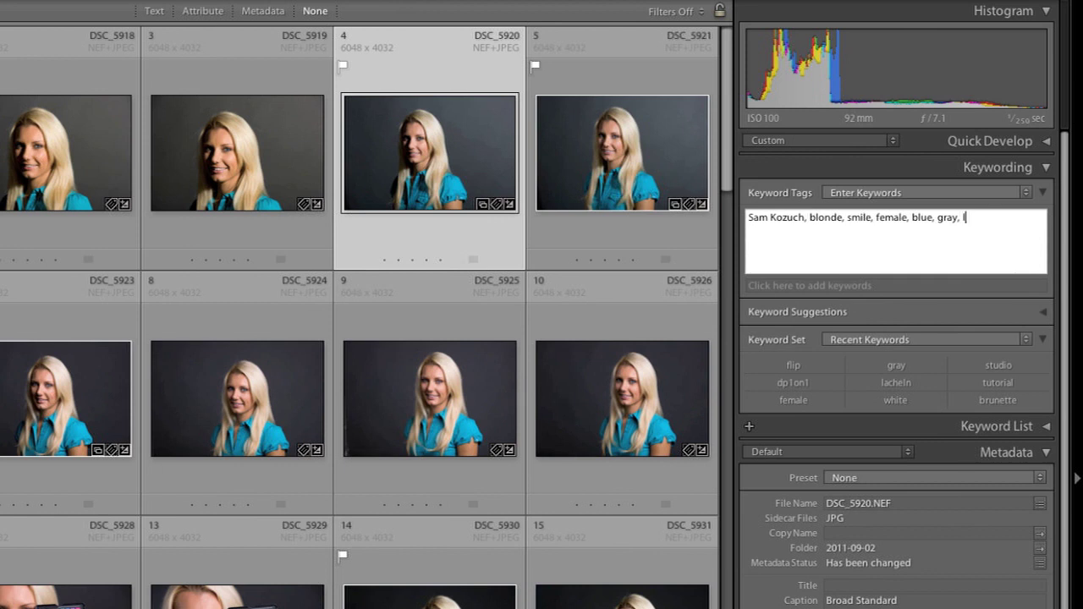
type("lighting")
type(", pre")
type("tty")
left_click(935, 296)
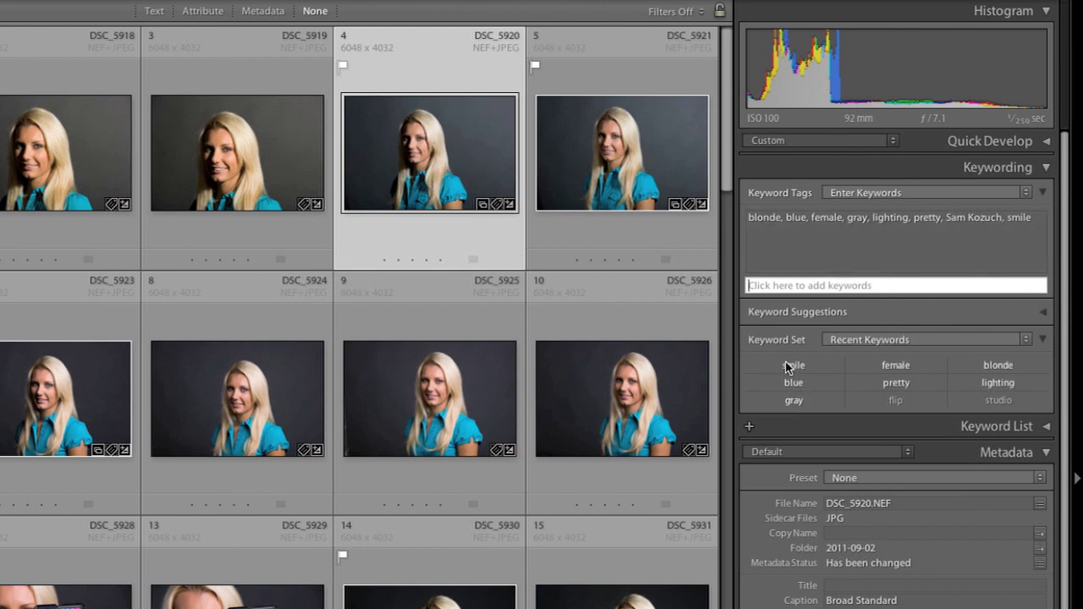
mouse_move(644, 188)
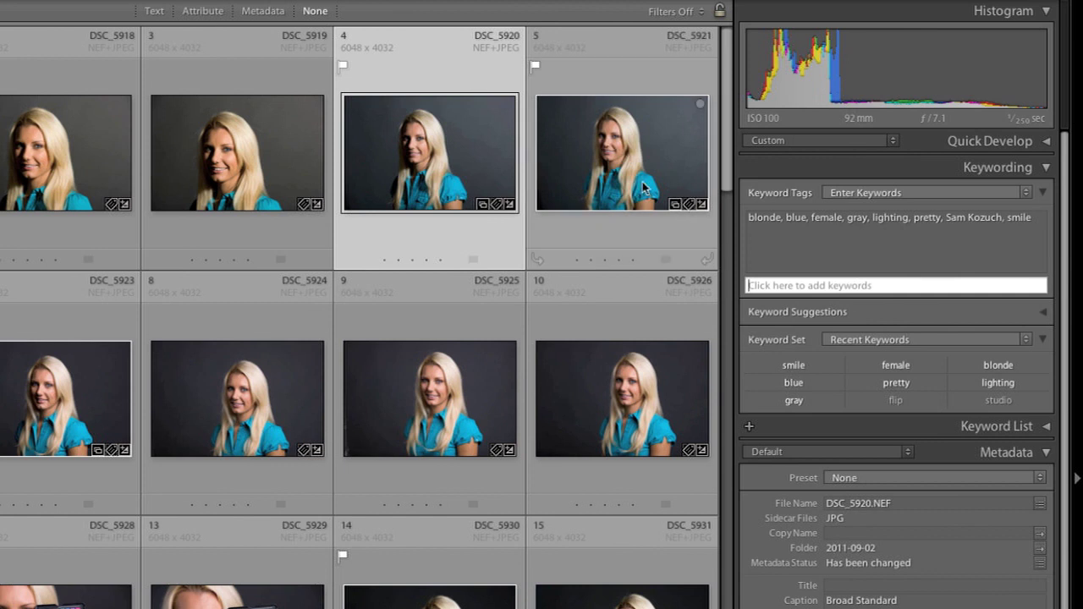
Tag DSC_5921 with smile, female and blonde from Recent Keywords
left_click(630, 167)
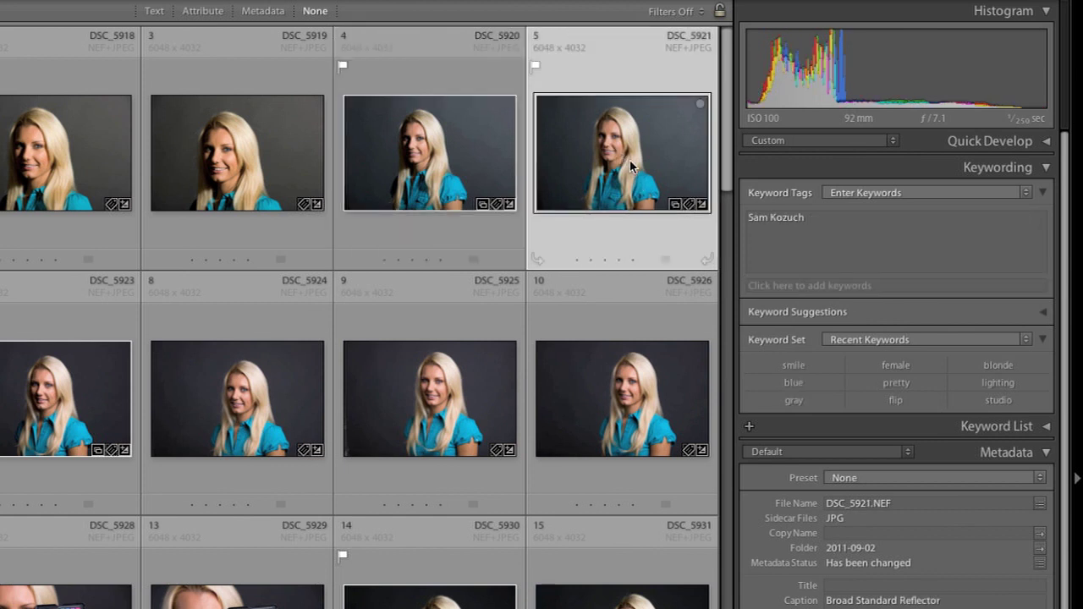
left_click(797, 366)
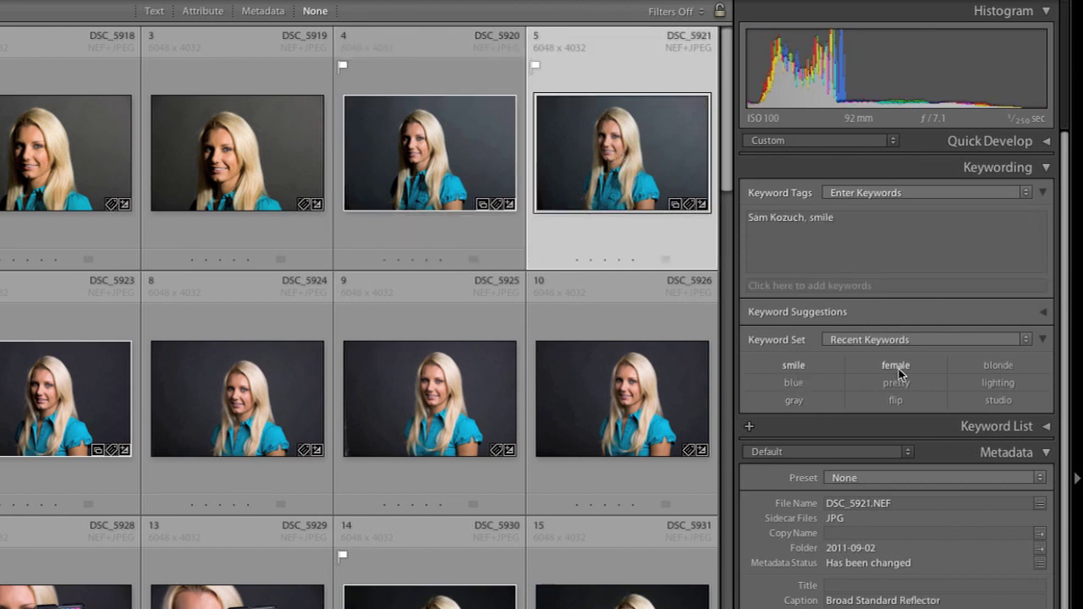
left_click(897, 367)
left_click(993, 368)
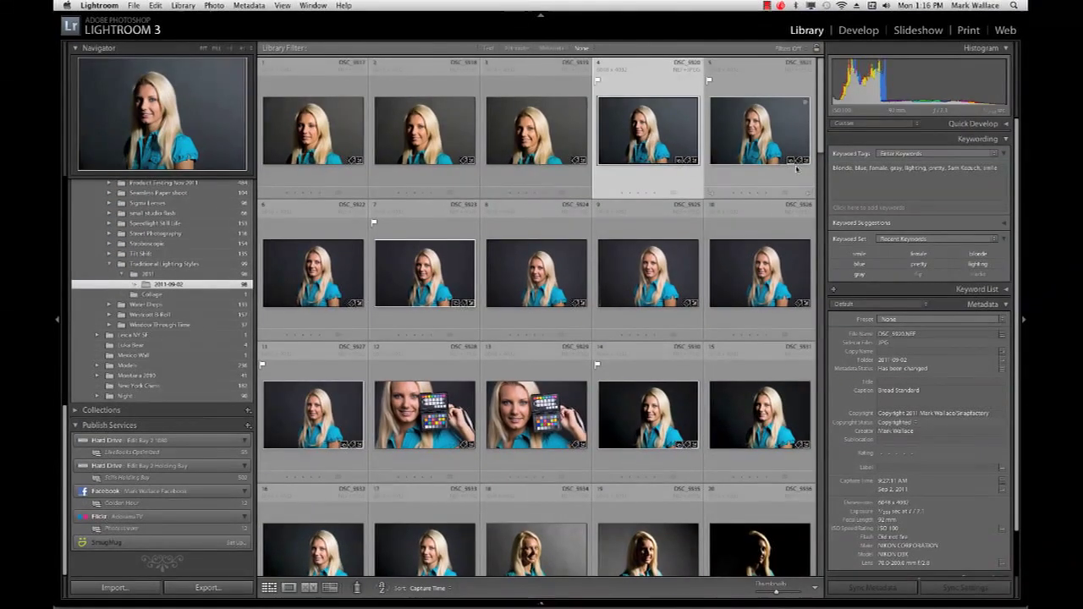
Compare DSC_5920 and DSC_5921 together, then reselect DSC_5920 alone
left_click(546, 151)
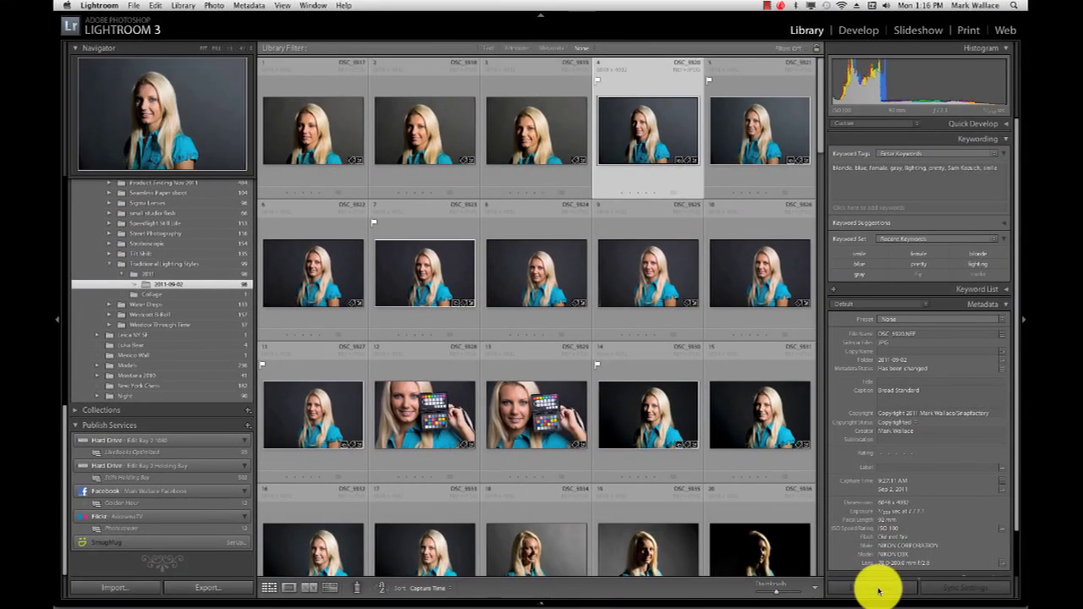
left_click(742, 115, "shift")
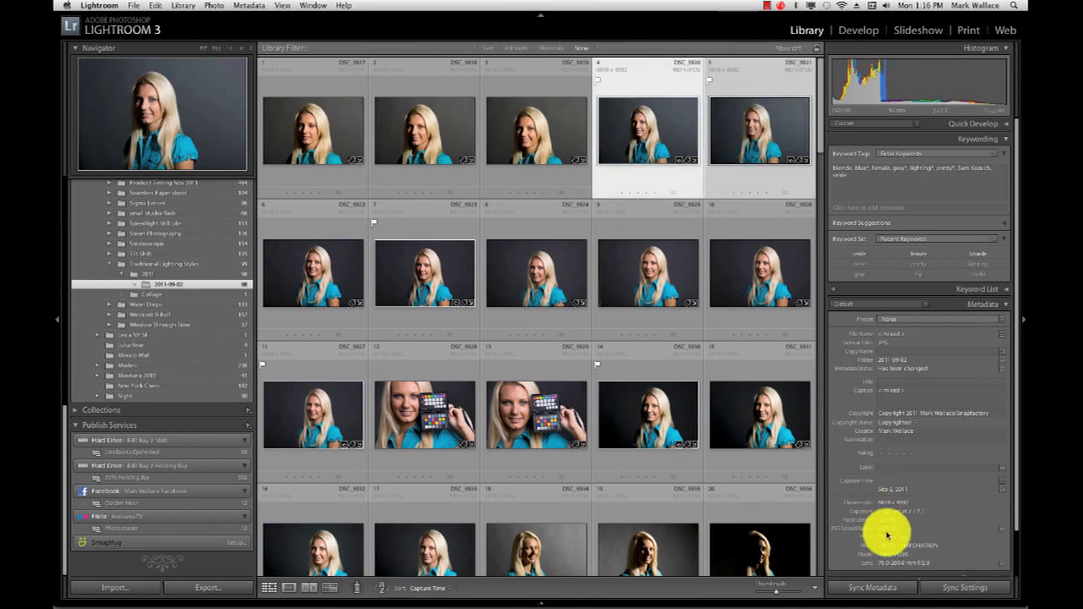
left_click(887, 587)
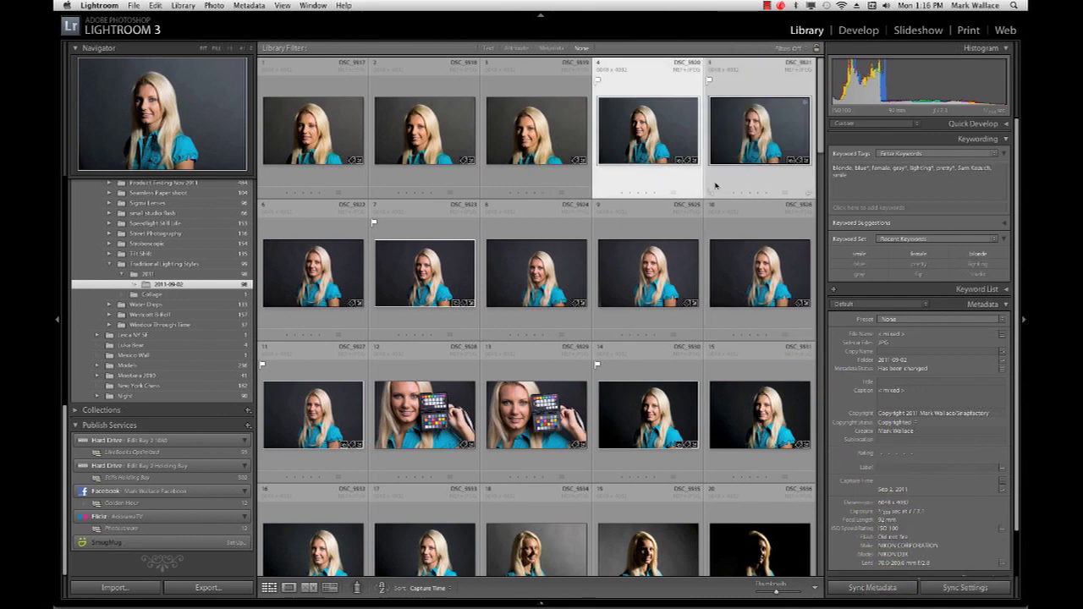
left_click(660, 175)
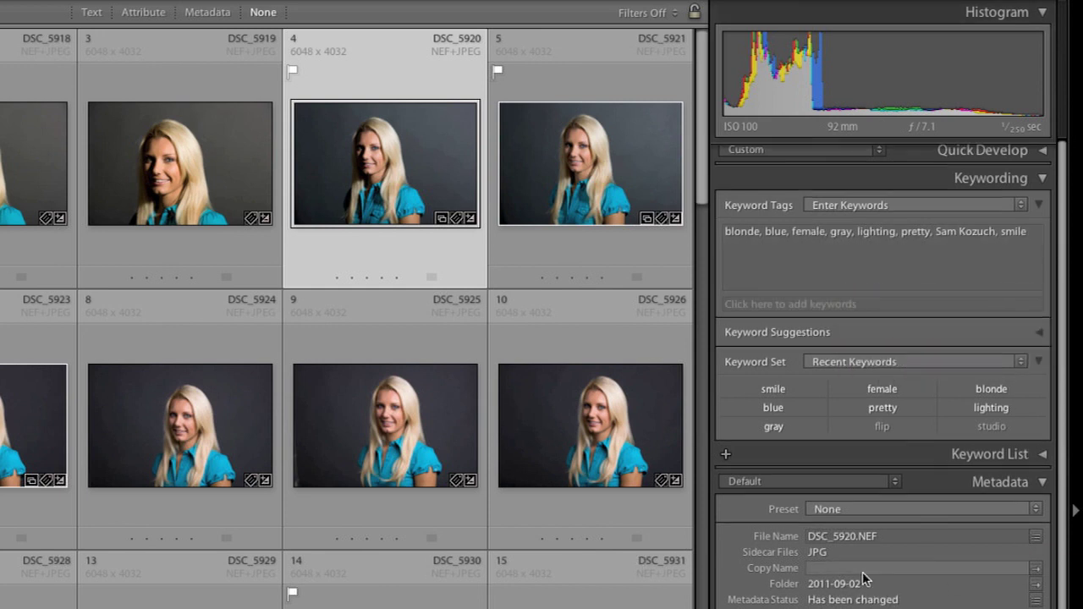
Bring up DSC_5920's save-metadata-to-disk prompt and dismiss it without saving
scroll(857, 519, "down", 2)
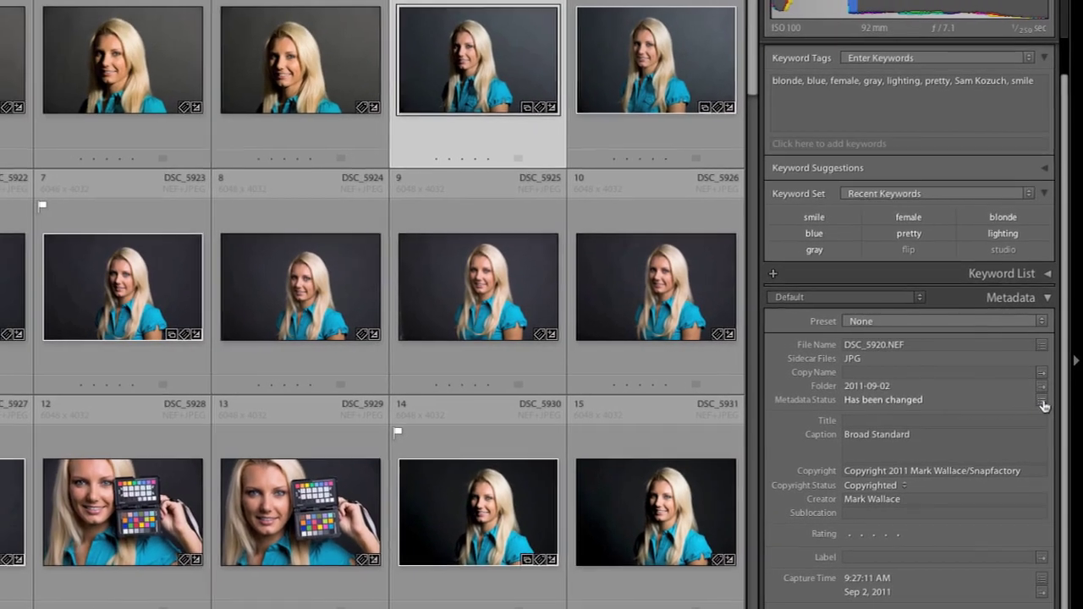
left_click(1043, 403)
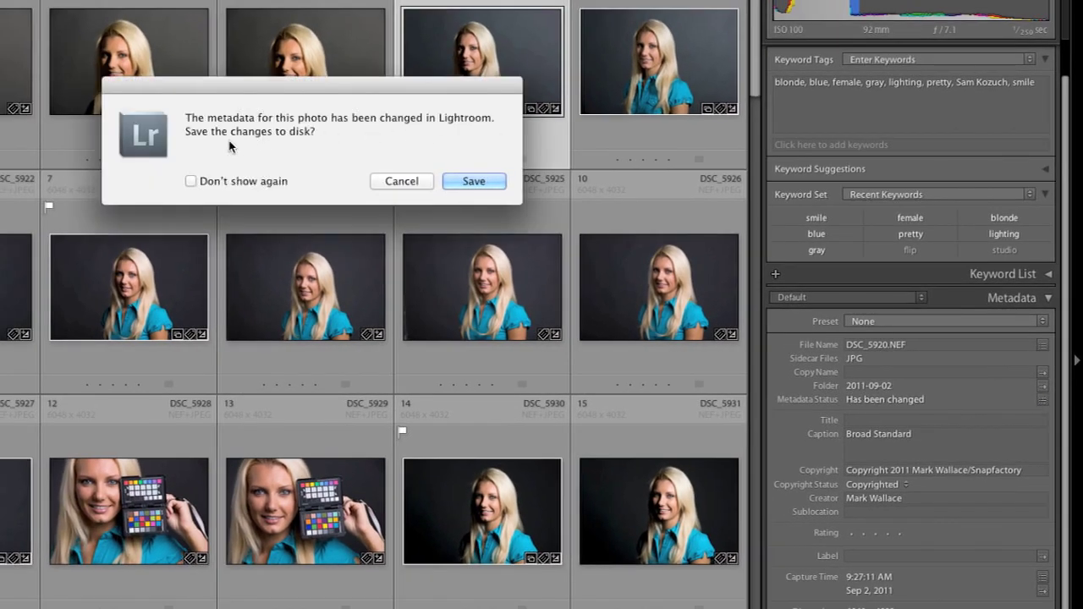
left_click(410, 180)
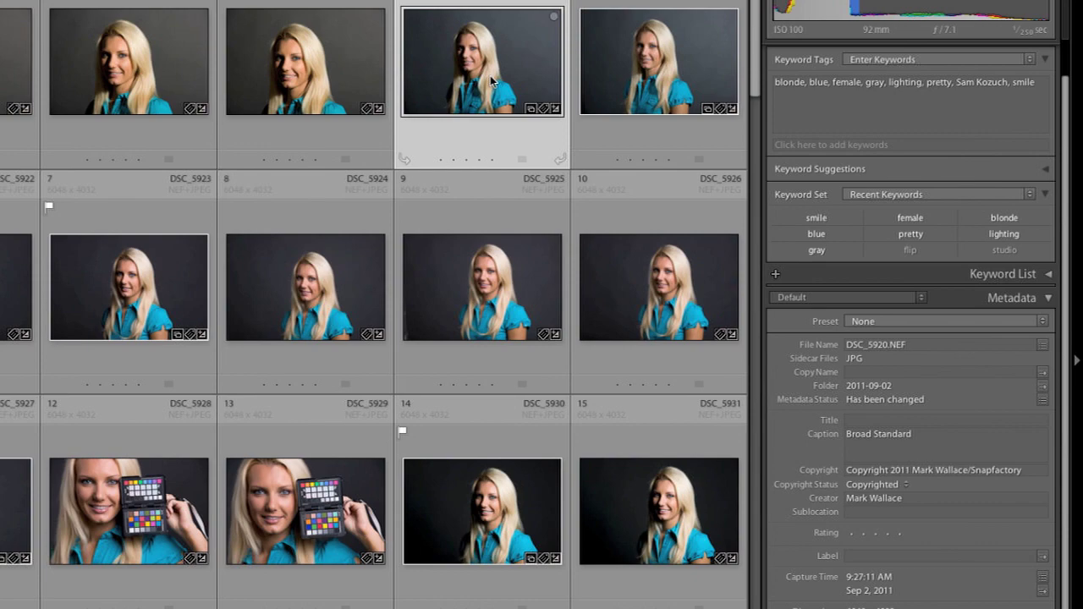
View Adobe's XMP overview page in Safari, then return to Lightroom
key("super+Tab")
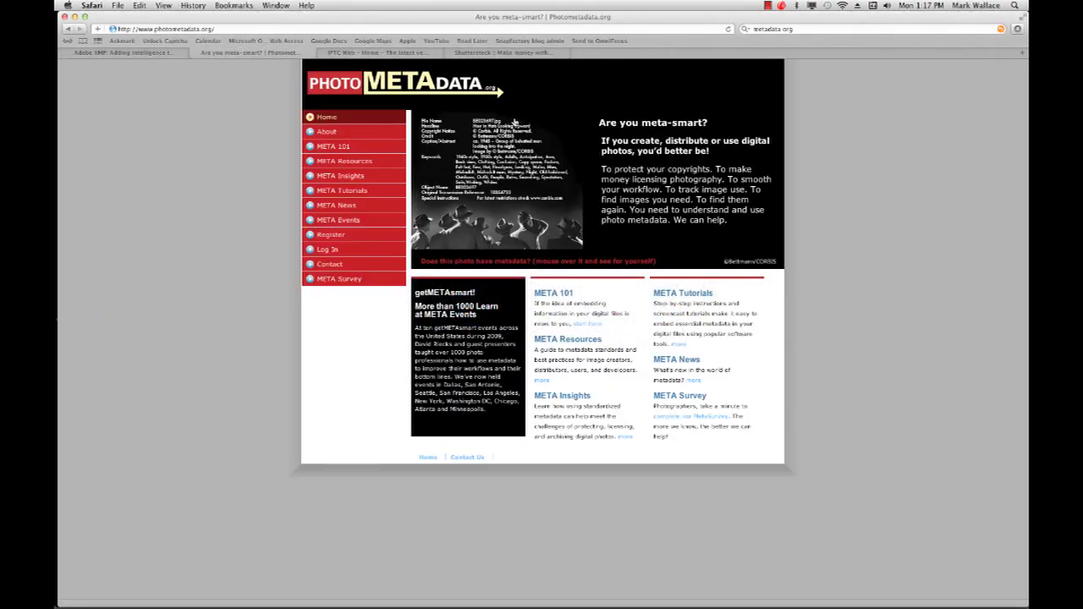
key("ctrl+shift+Tab")
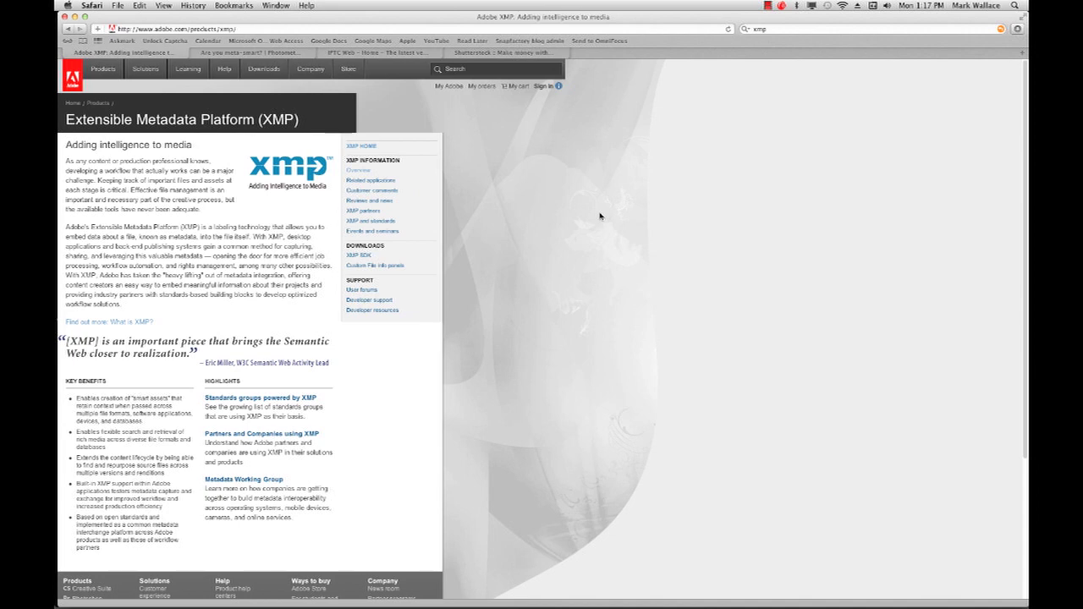
key("cmd+Tab")
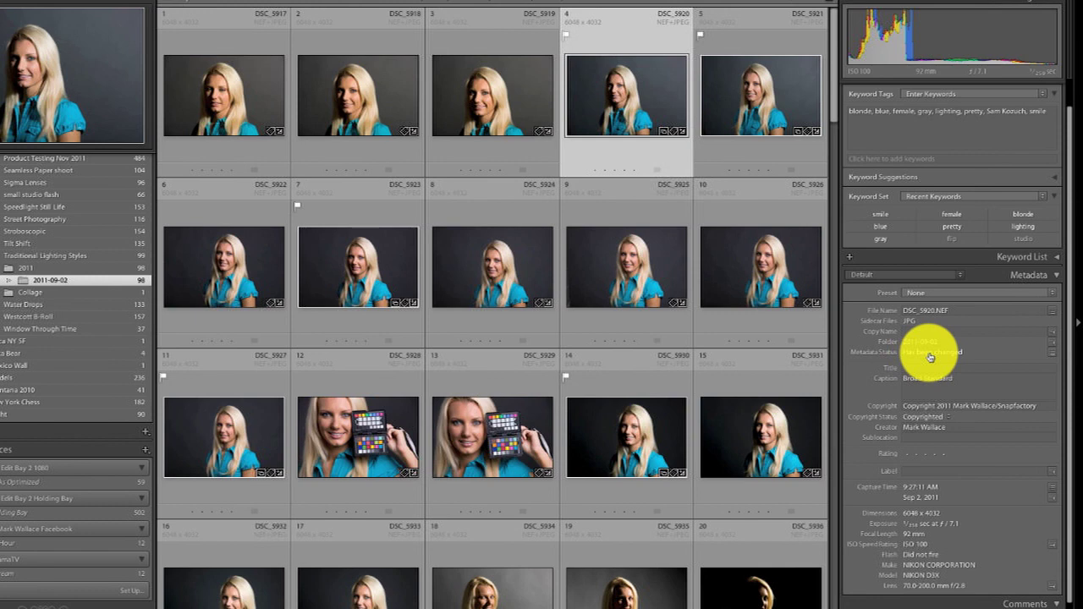
Save DSC_5920's metadata to disk and show DSC_5920.NEF in Finder
left_click(925, 352)
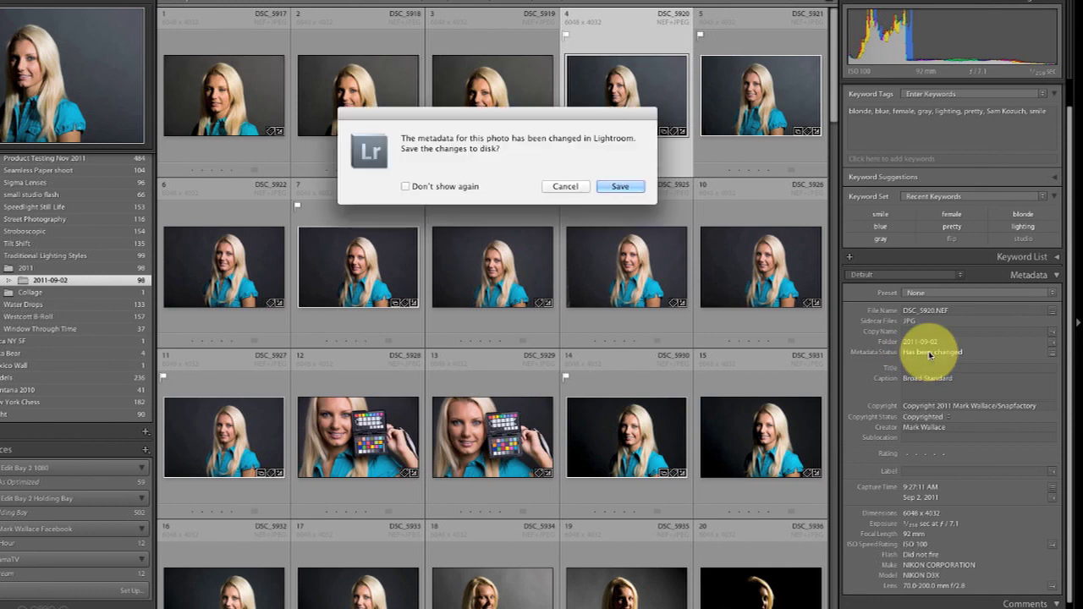
left_click(622, 186)
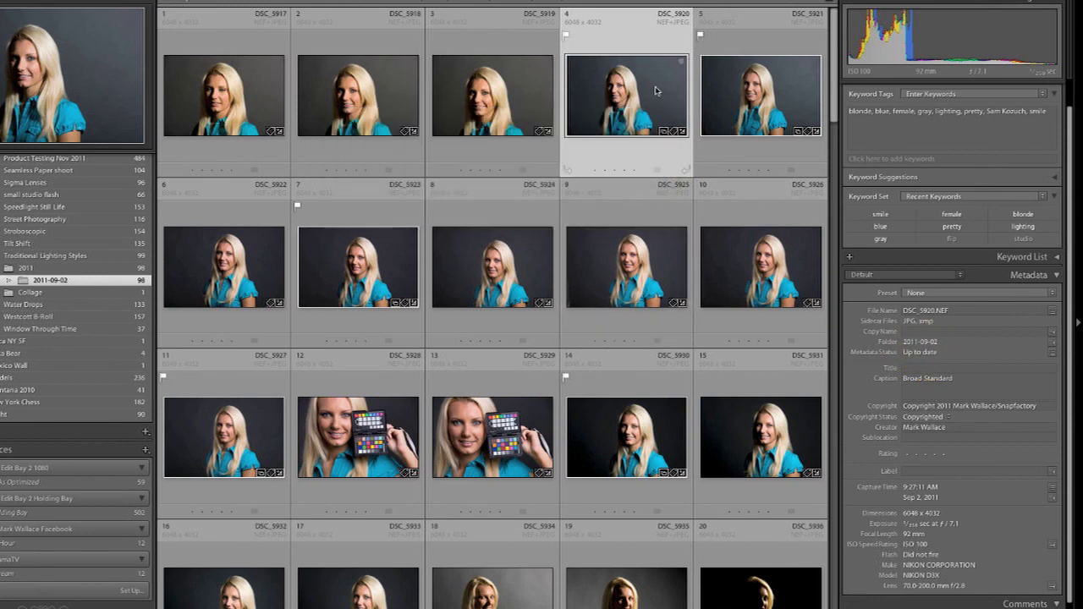
right_click(611, 93)
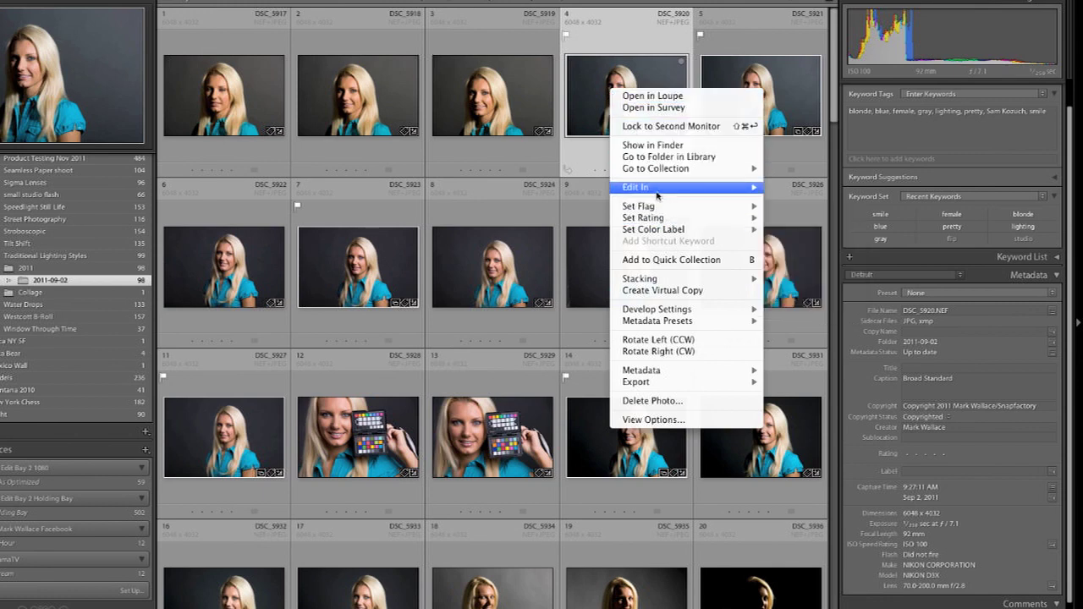
left_click(656, 146)
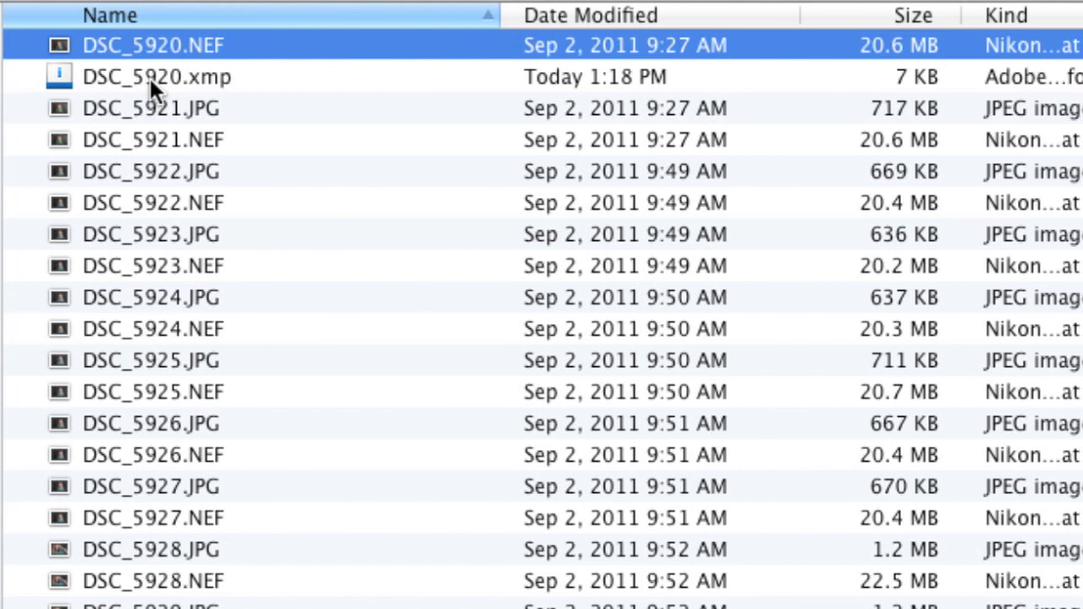
Open the DSC_5920.xmp sidecar in TextEdit, found by searching 'text' among applications
left_click(178, 78)
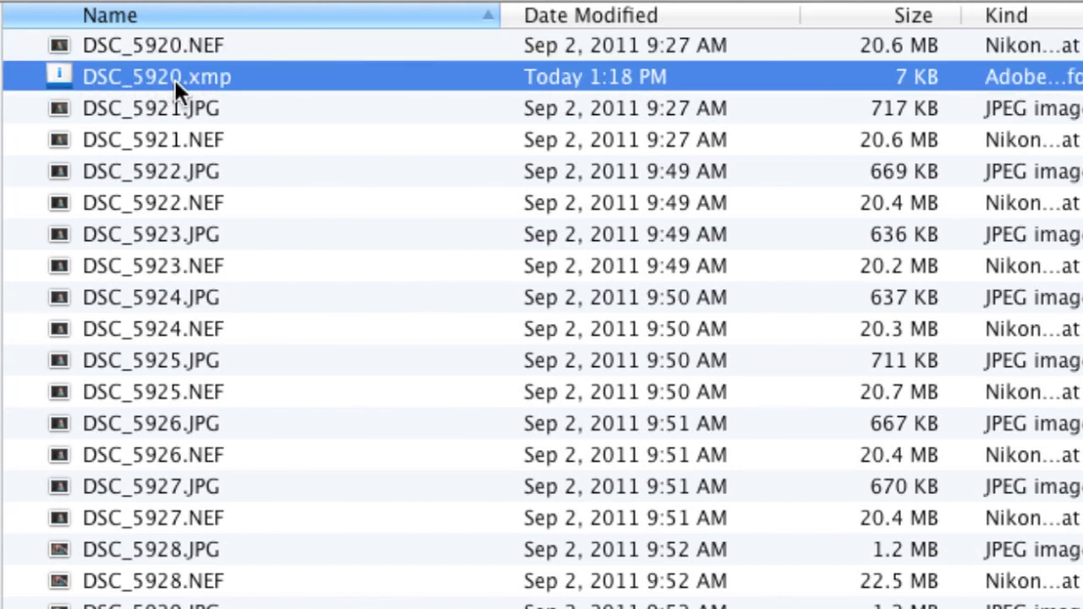
right_click(230, 80)
mouse_move(324, 129)
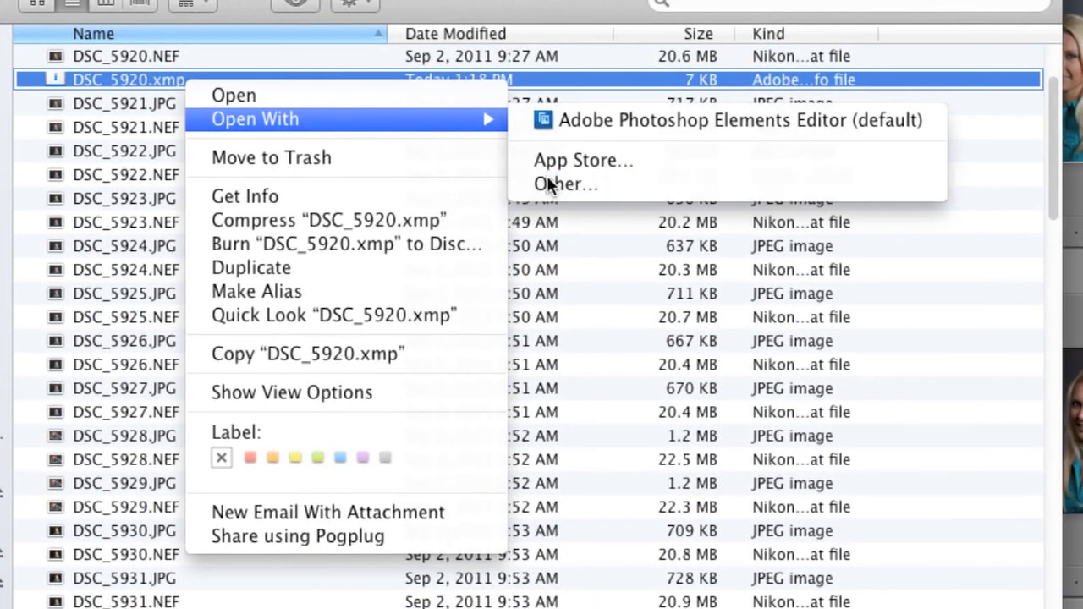
left_click(546, 184)
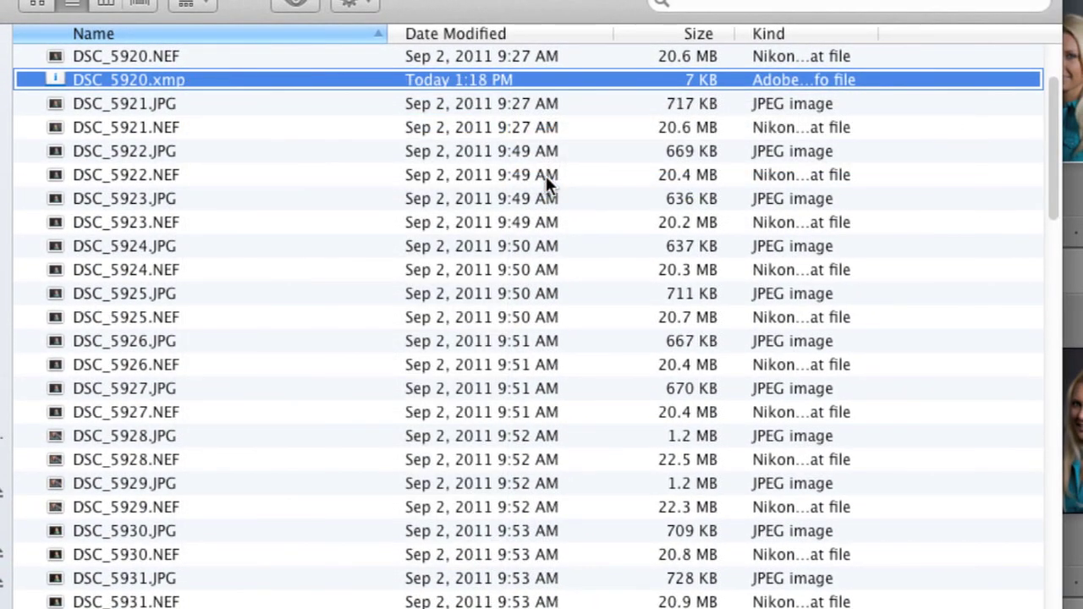
left_click(773, 94)
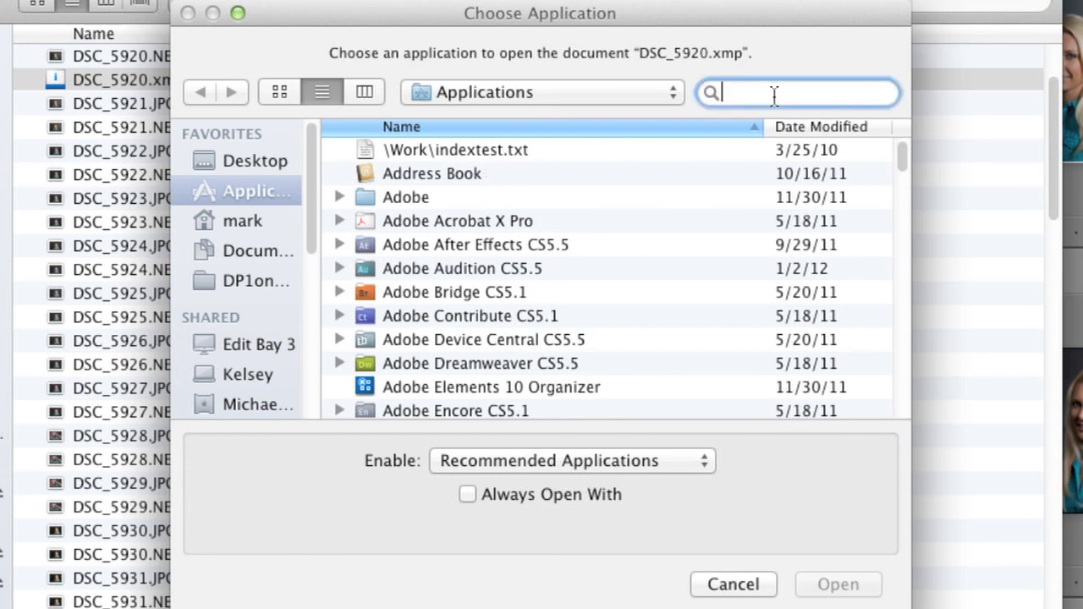
type("tex")
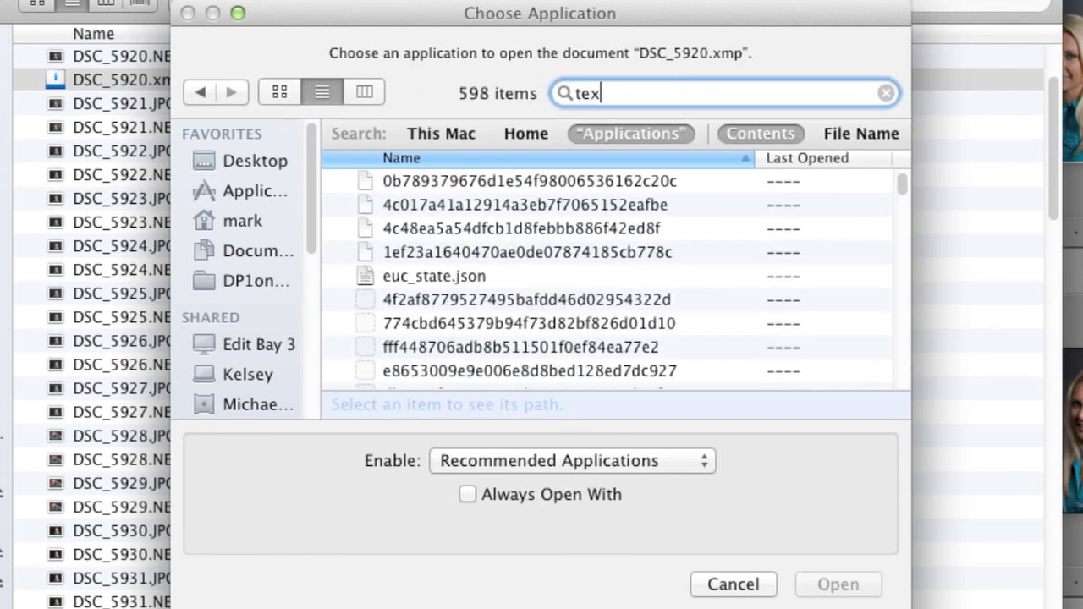
type("t")
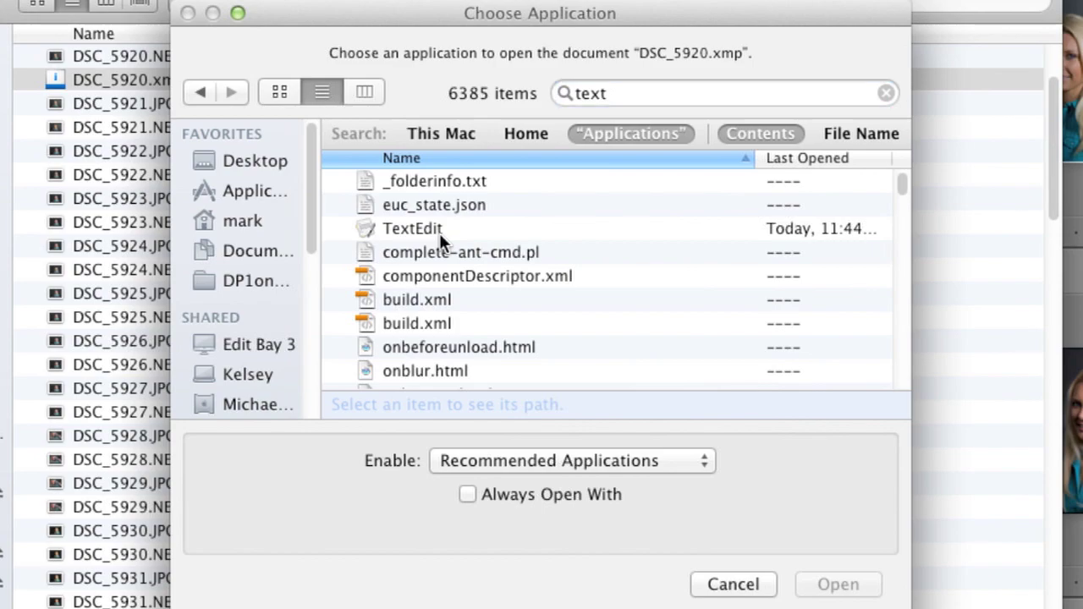
left_click(439, 232)
left_click(849, 582)
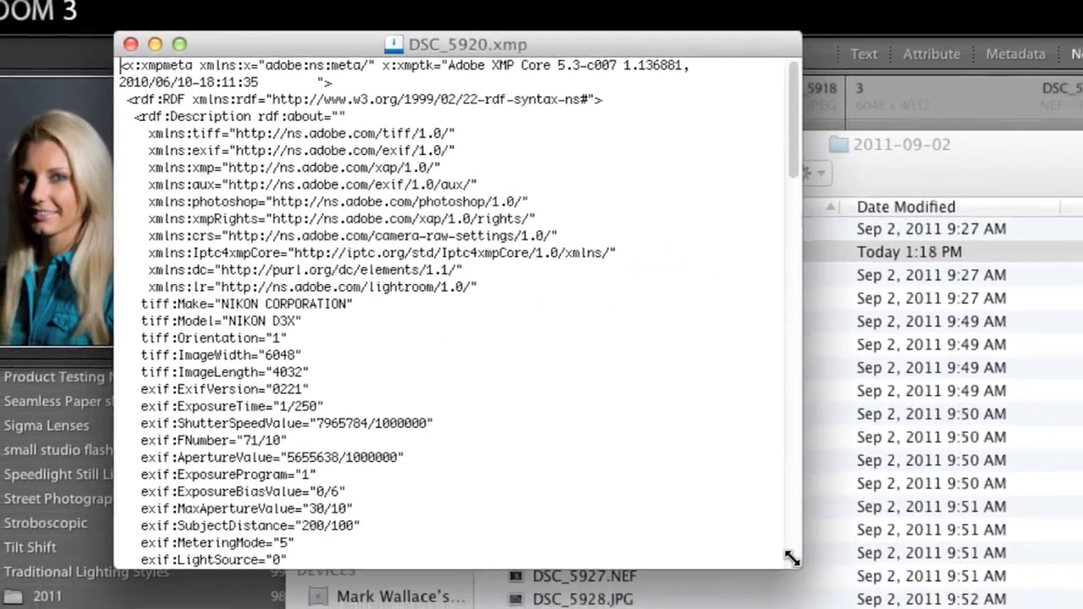
Enlarge the window, read through DSC_5920.xmp's camera, develop and keyword data, then close it
left_click_drag(791, 558, 792, 570)
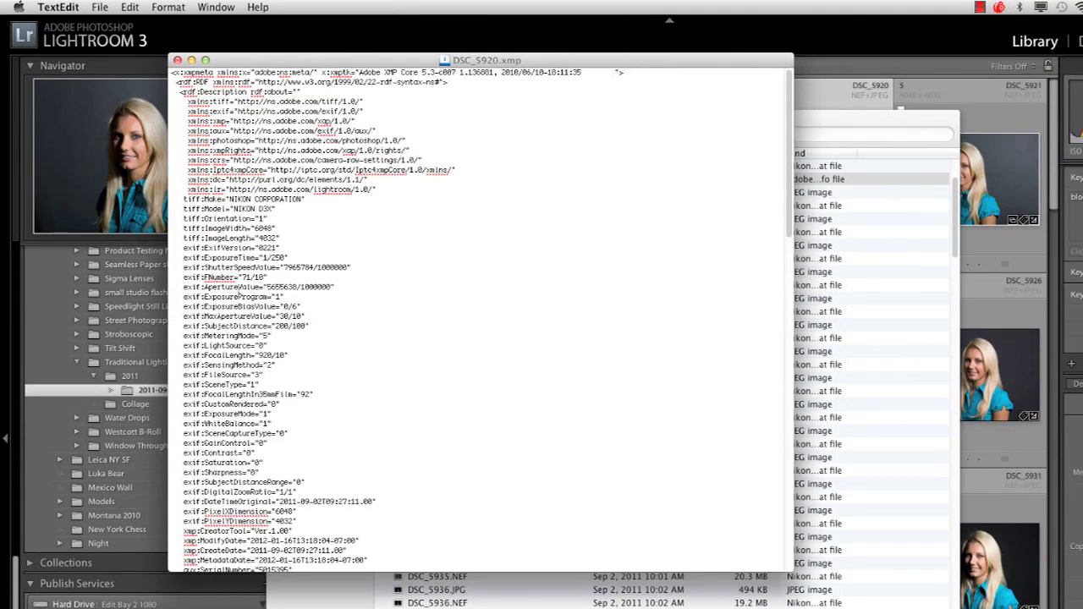
scroll(246, 244, "down", 2)
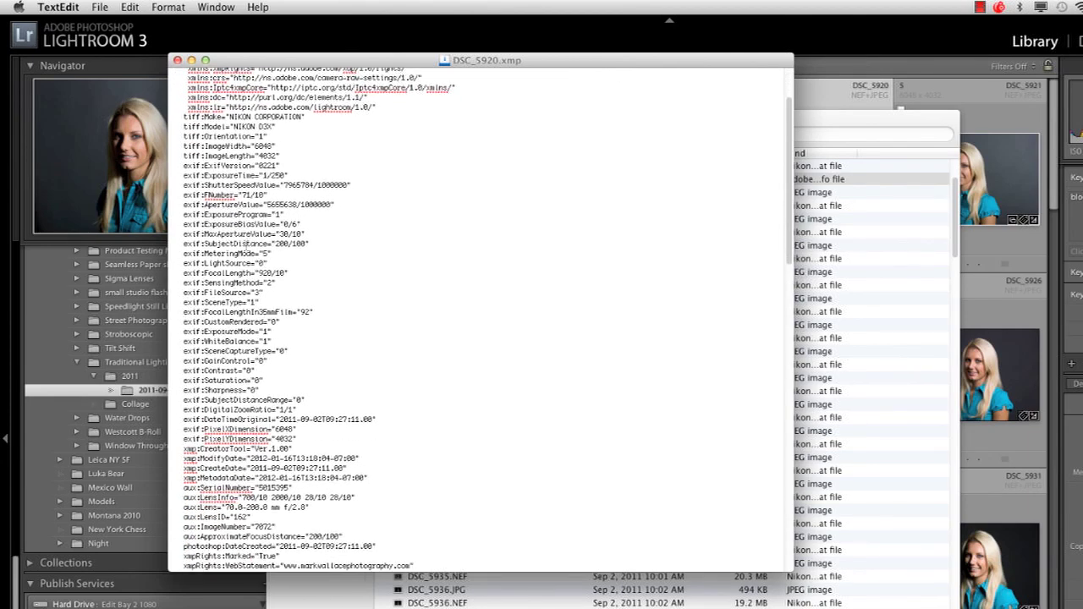
scroll(247, 245, "down", 3)
scroll(279, 376, "down", 2)
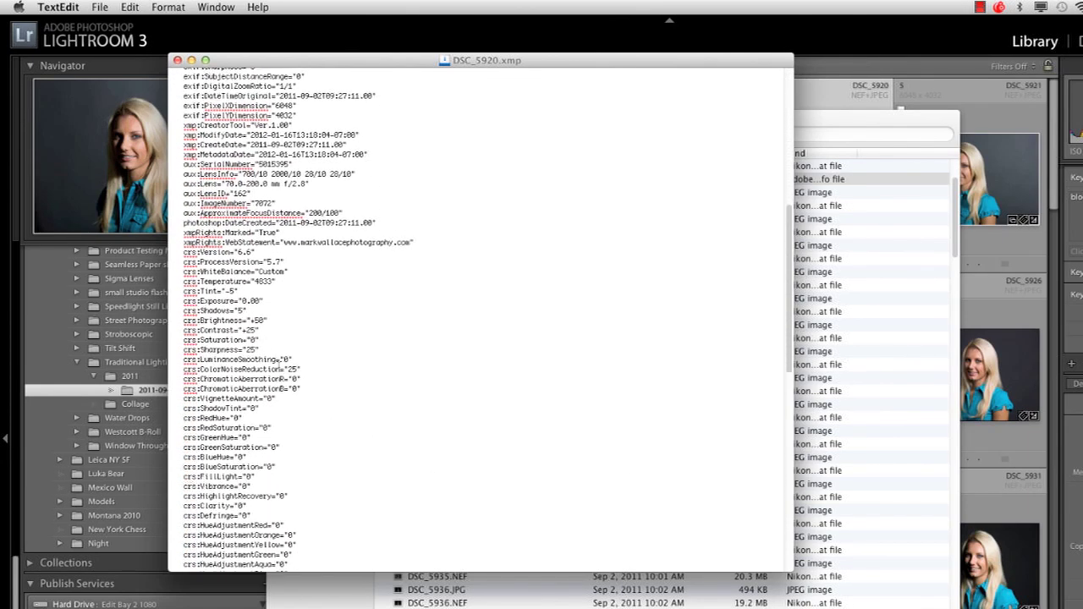
scroll(280, 377, "down", 3)
scroll(279, 376, "down", 1)
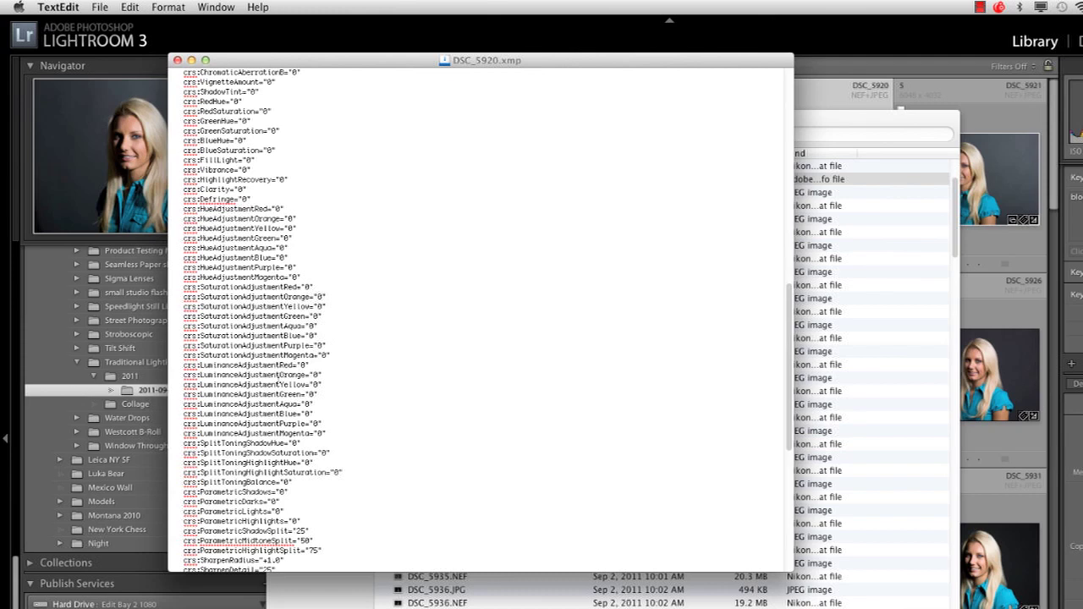
scroll(278, 376, "down", 1)
scroll(278, 376, "down", 2)
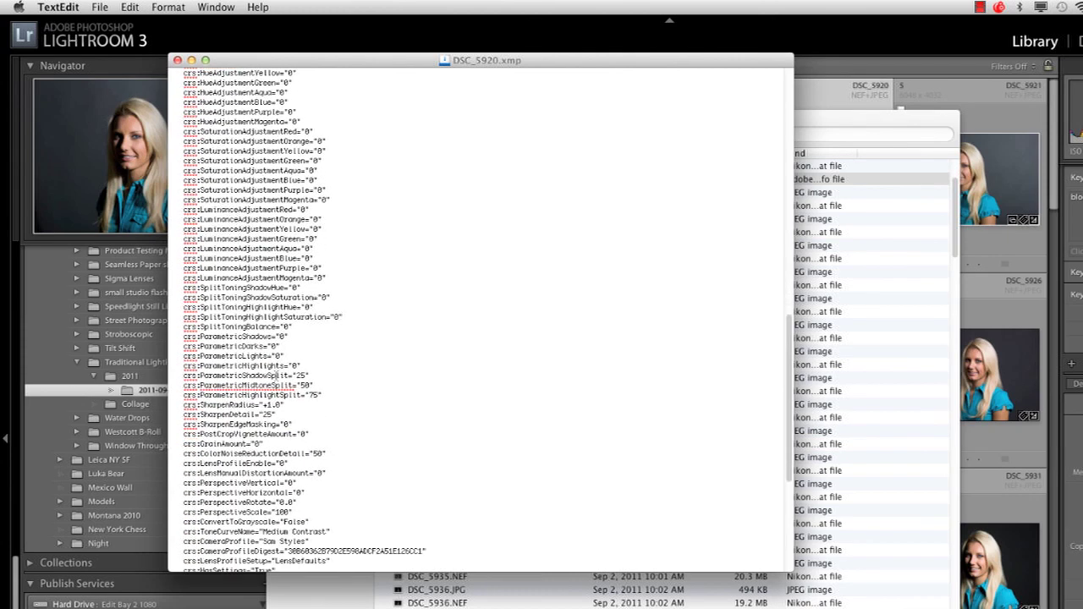
scroll(275, 375, "down", 2)
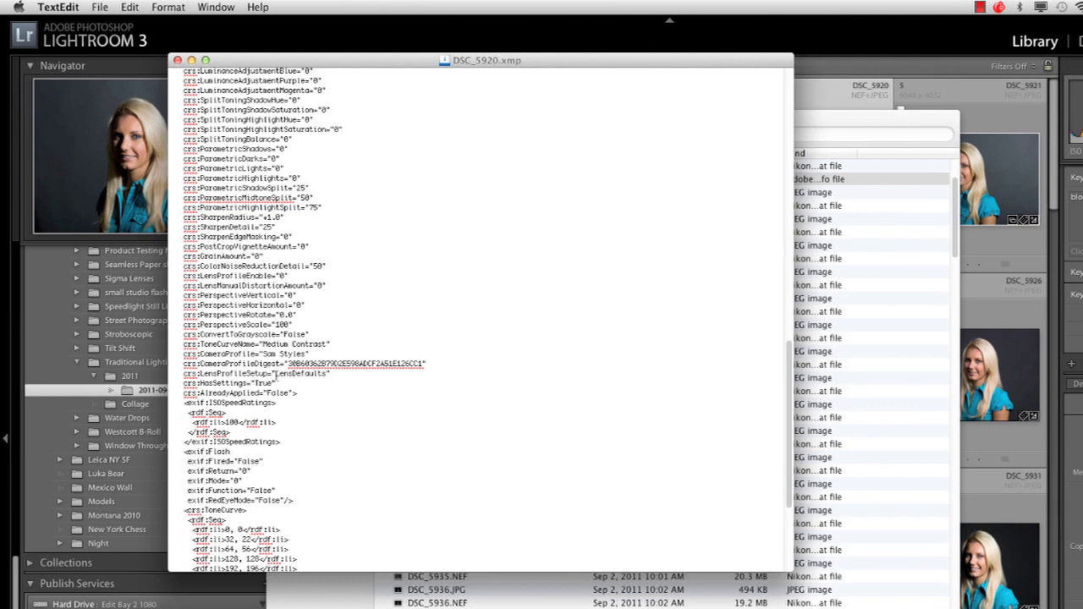
scroll(275, 375, "down", 1)
scroll(275, 375, "down", 3)
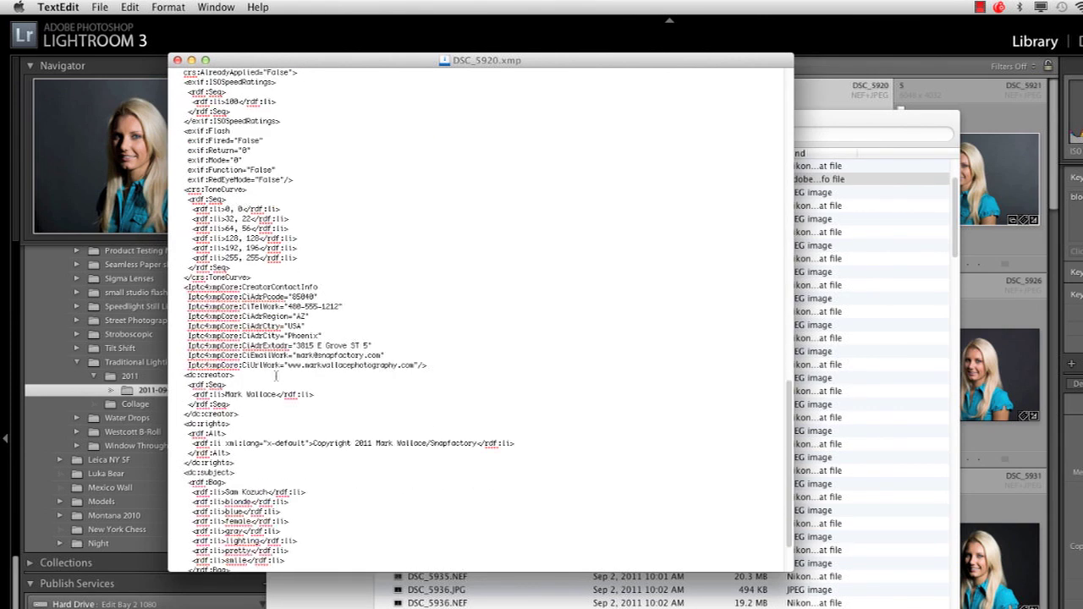
left_click(178, 60)
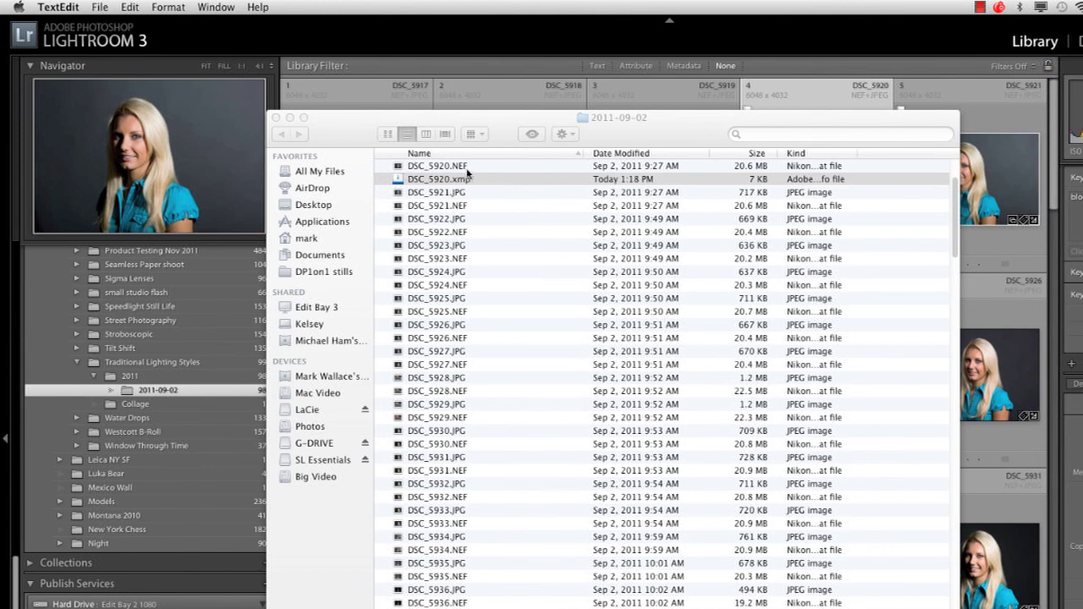
Close the Finder window and run Save Metadata on the 2011-09-02 folder
left_click(350, 138)
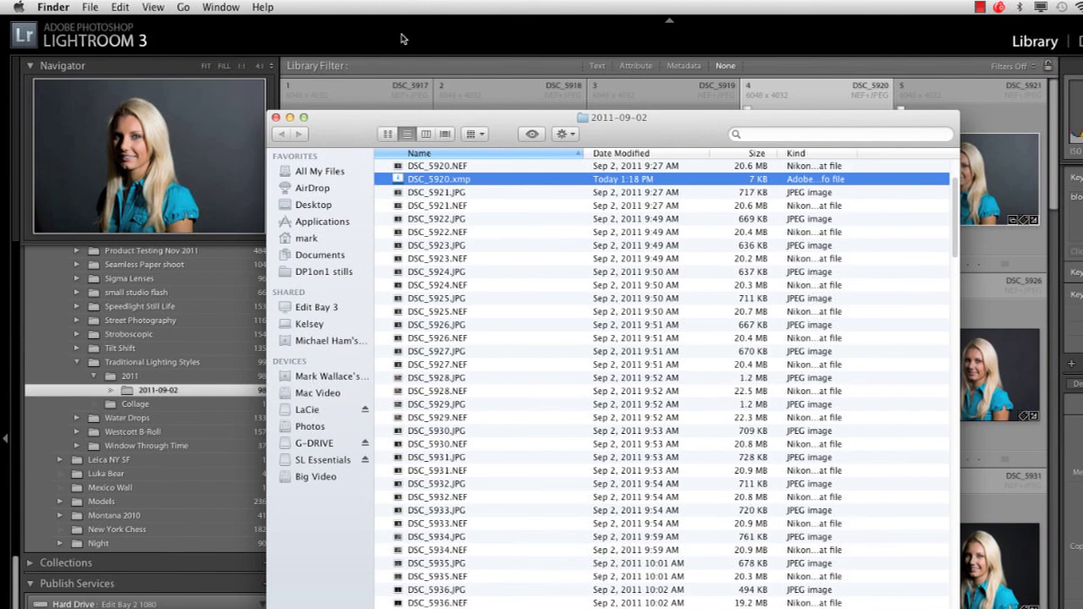
left_click(276, 118)
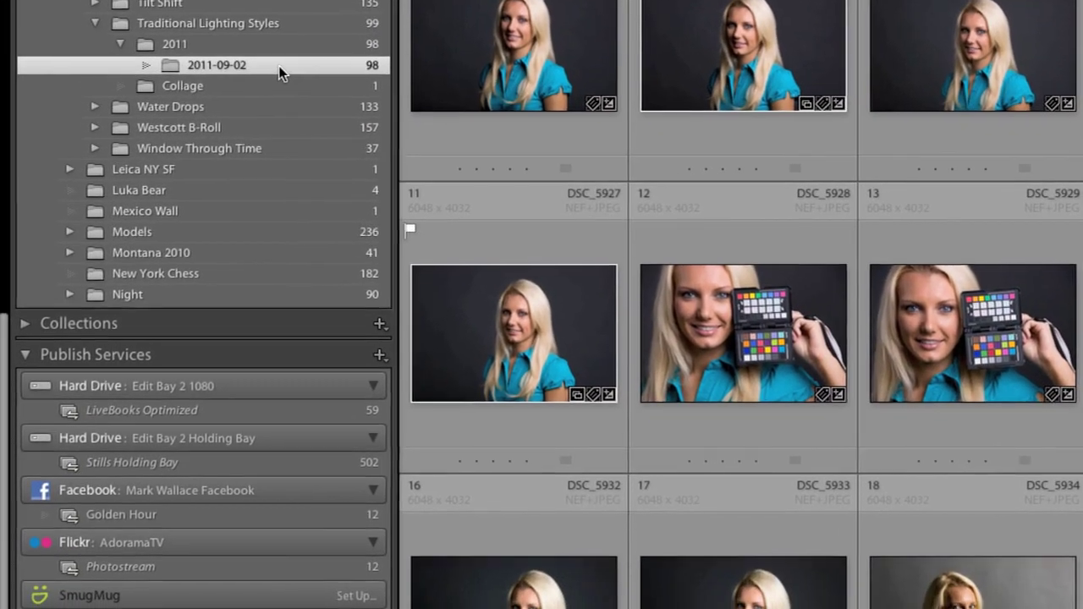
right_click(280, 74)
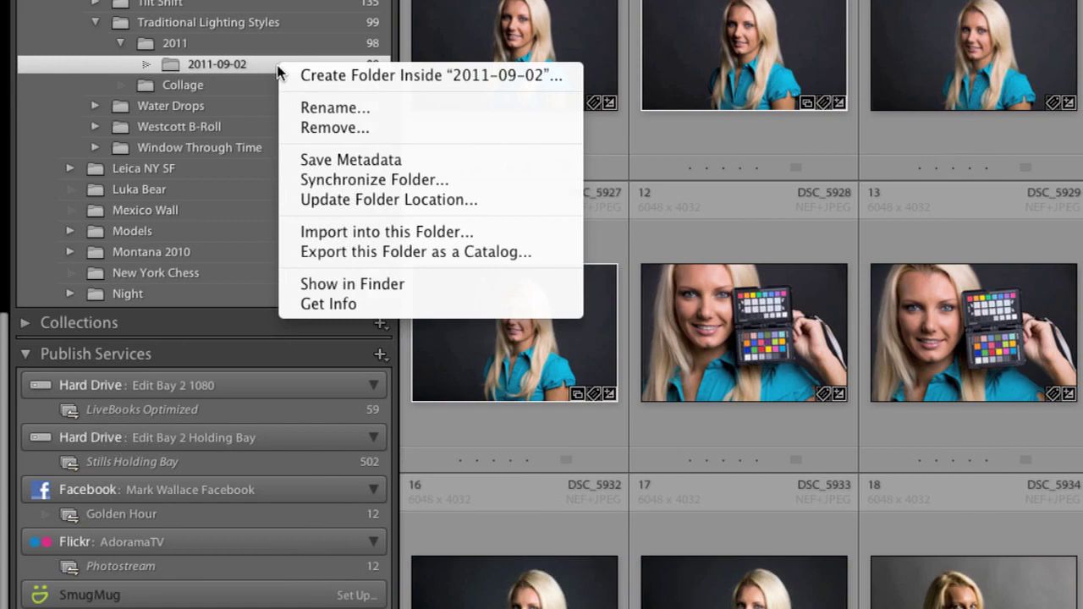
left_click(382, 159)
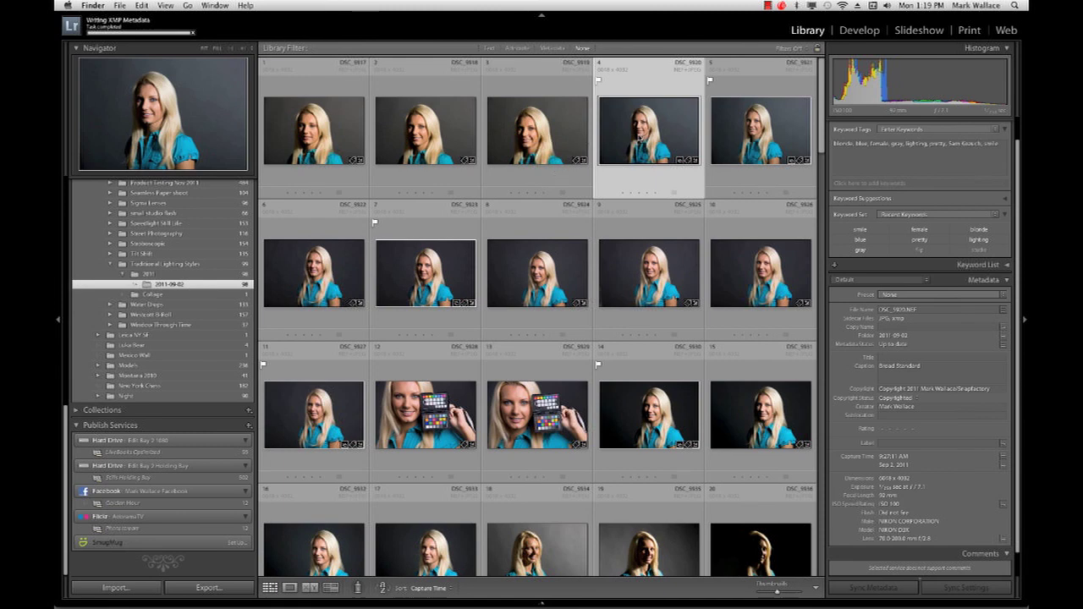
left_click(251, 38)
left_click(102, 6)
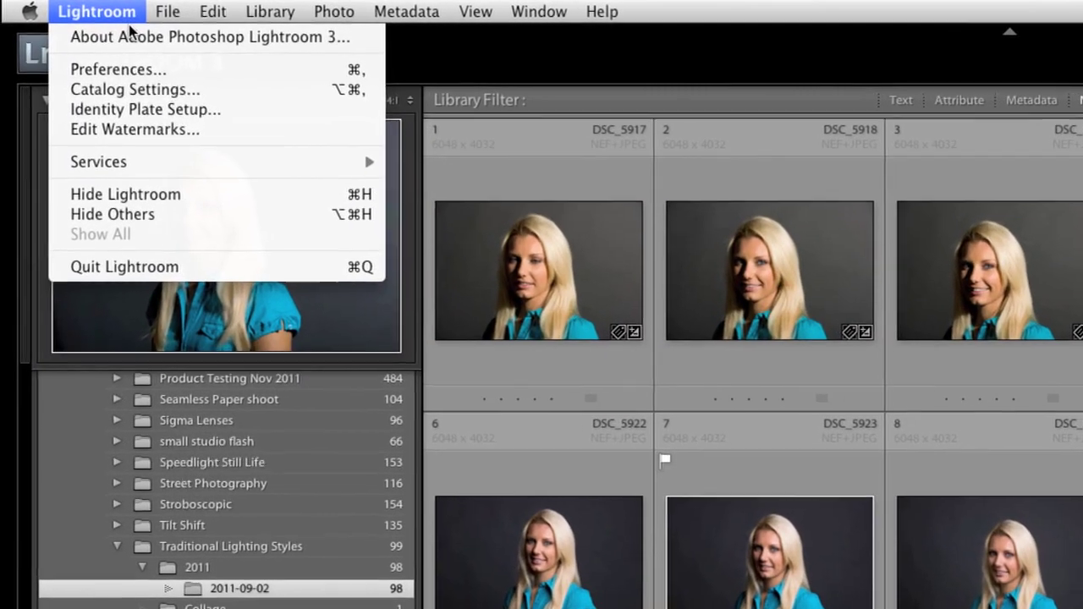
left_click(104, 91)
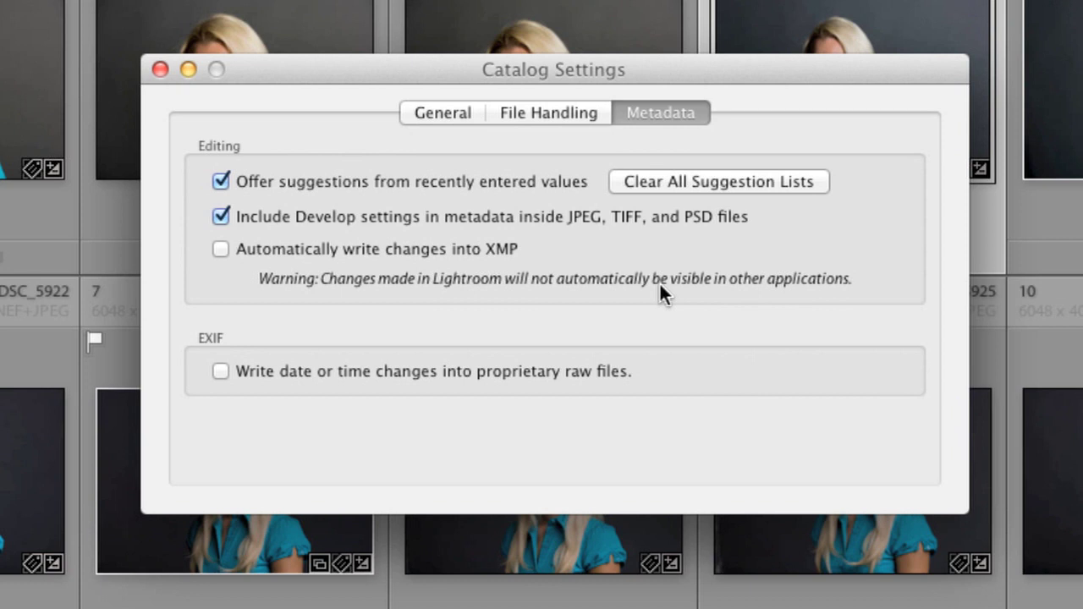
left_click(221, 250)
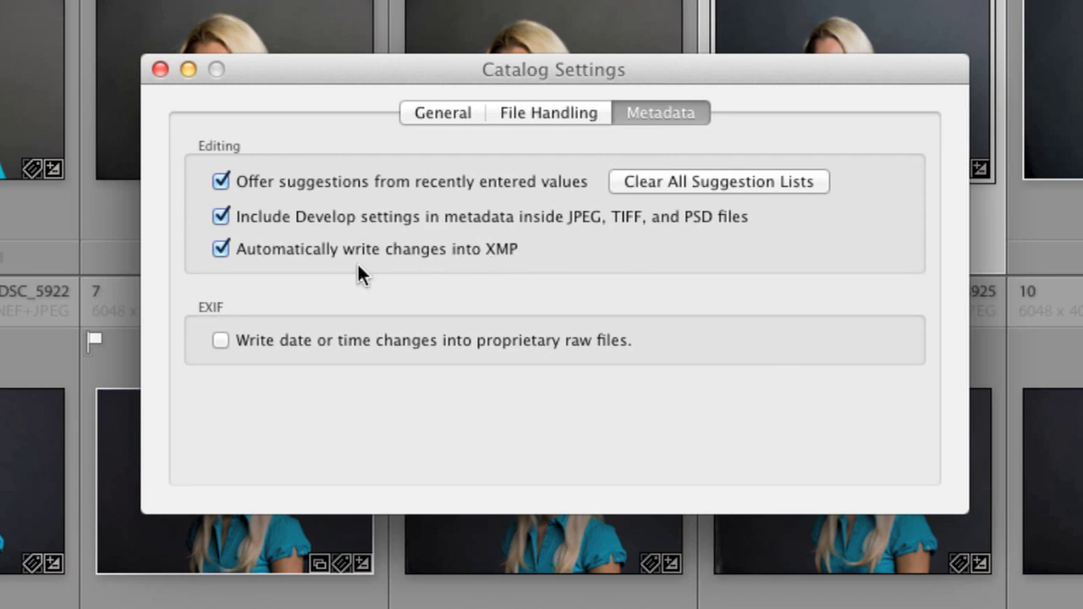
left_click(220, 249)
left_click(160, 68)
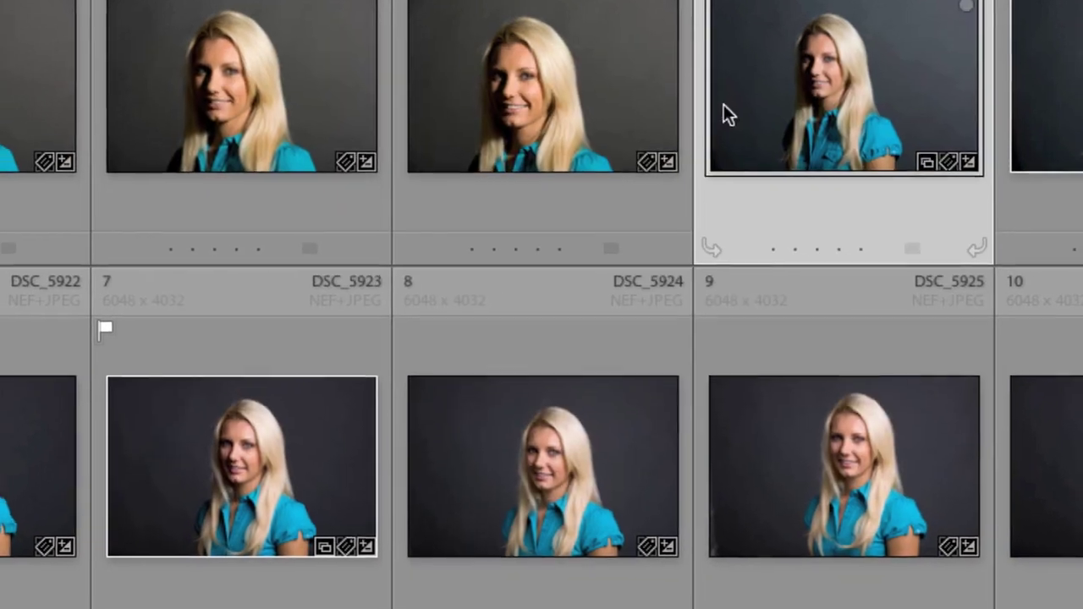
right_click(677, 38)
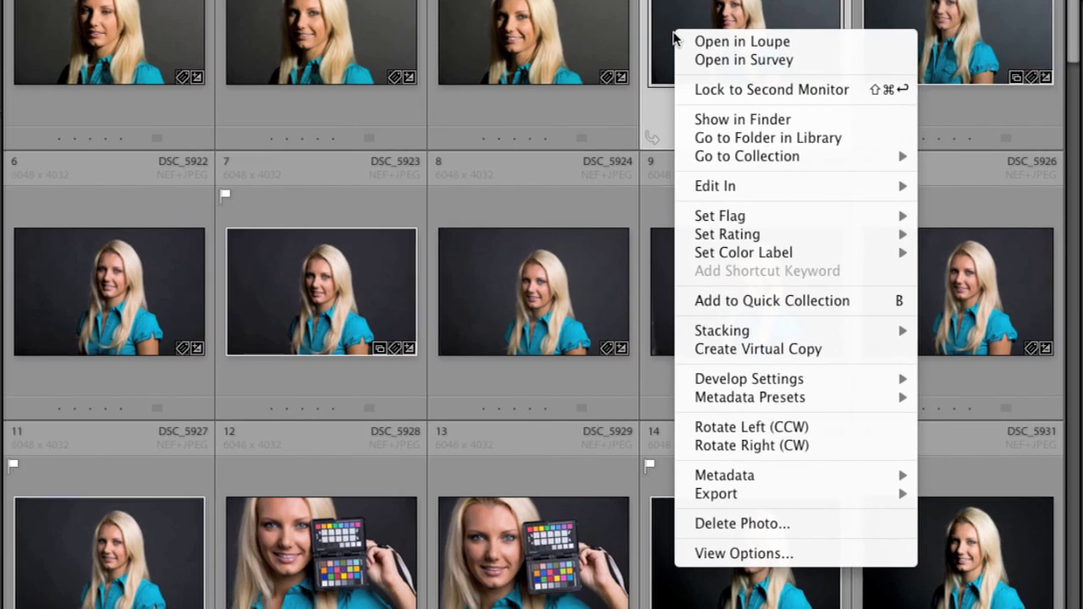
left_click(733, 119)
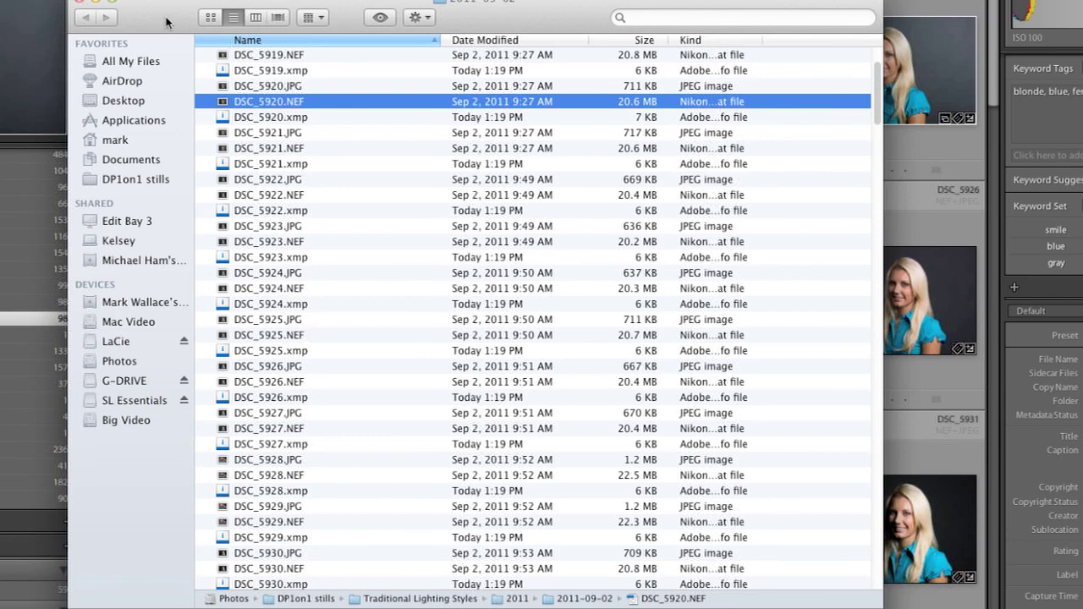
left_click(81, 2)
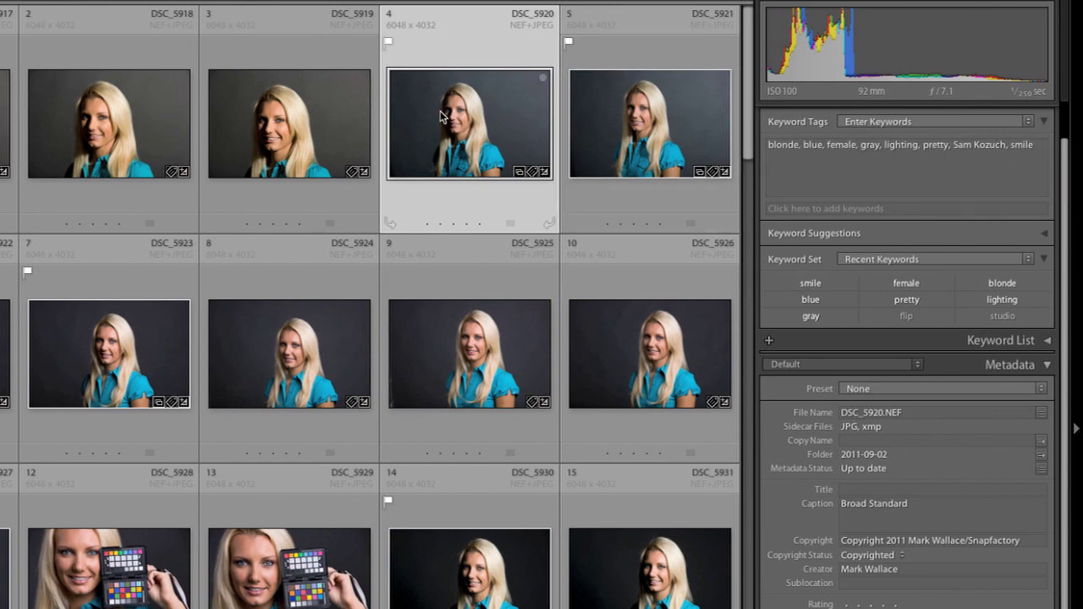
mouse_move(650, 125)
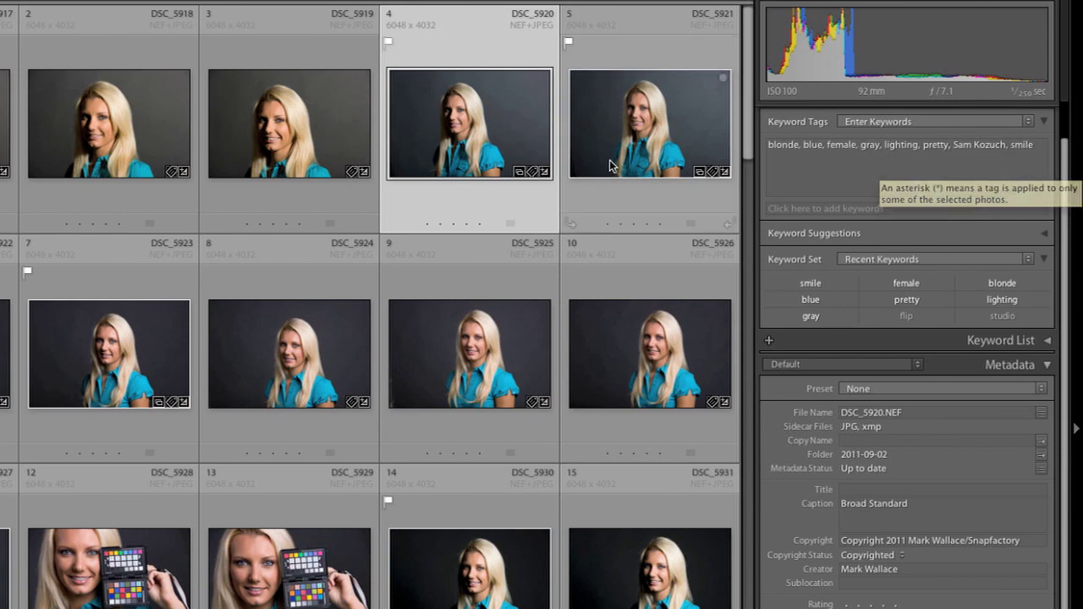
Switch to Aperture and import the checked 2011-09-02 photos into a new project
mouse_move(469, 123)
key("super+Tab")
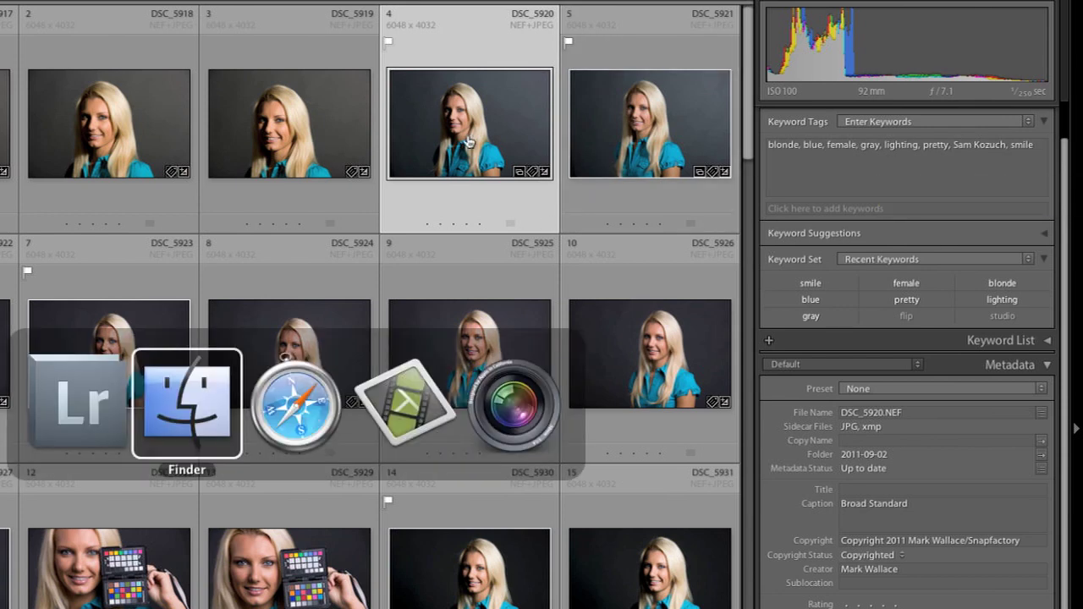
key("super+Tab")
key("super+Tab")
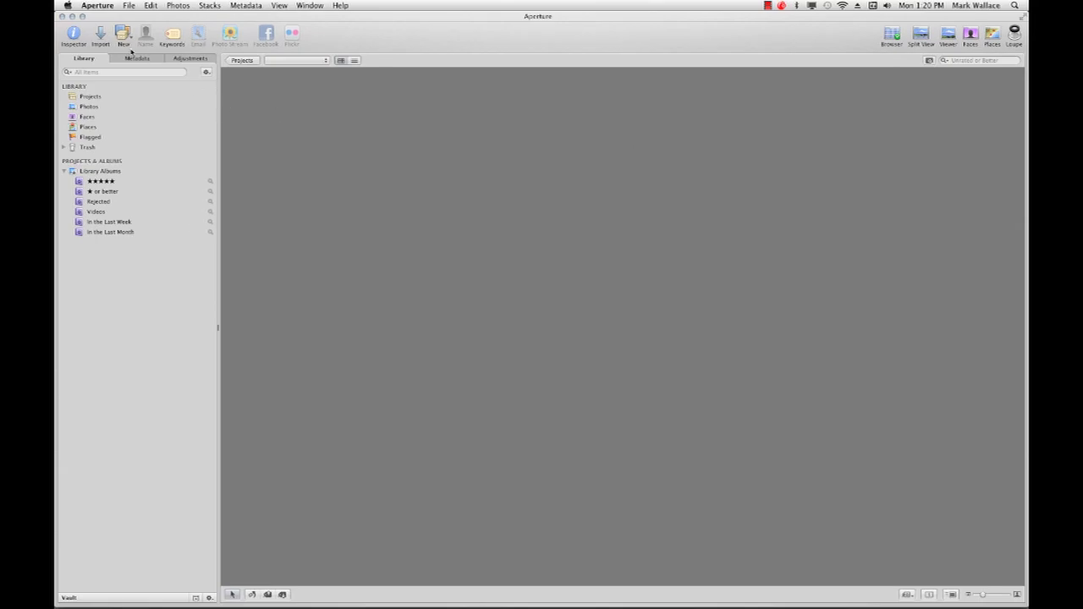
left_click(100, 33)
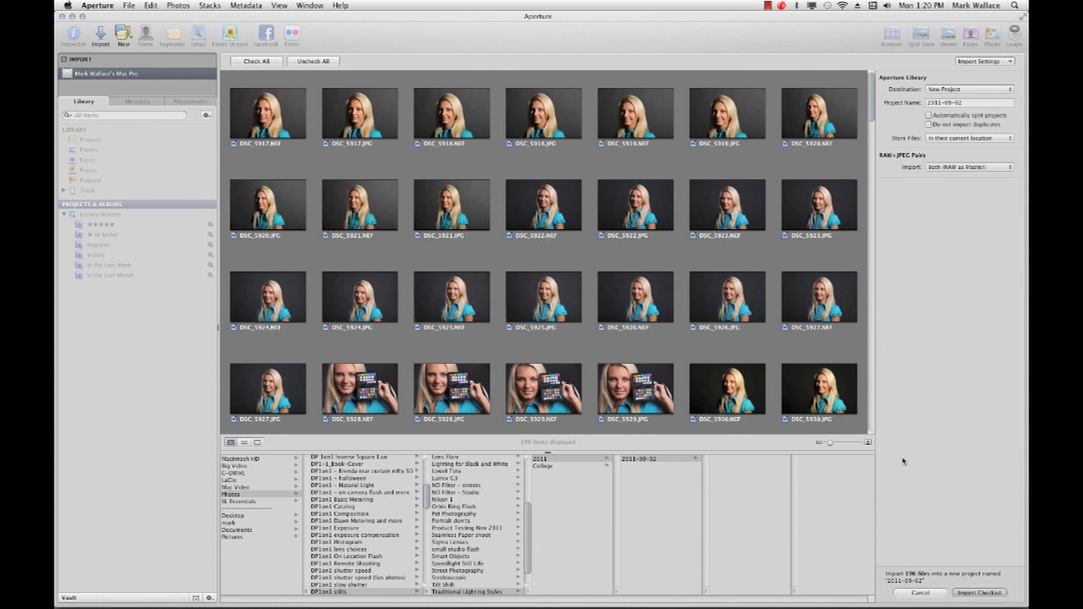
left_click(978, 593)
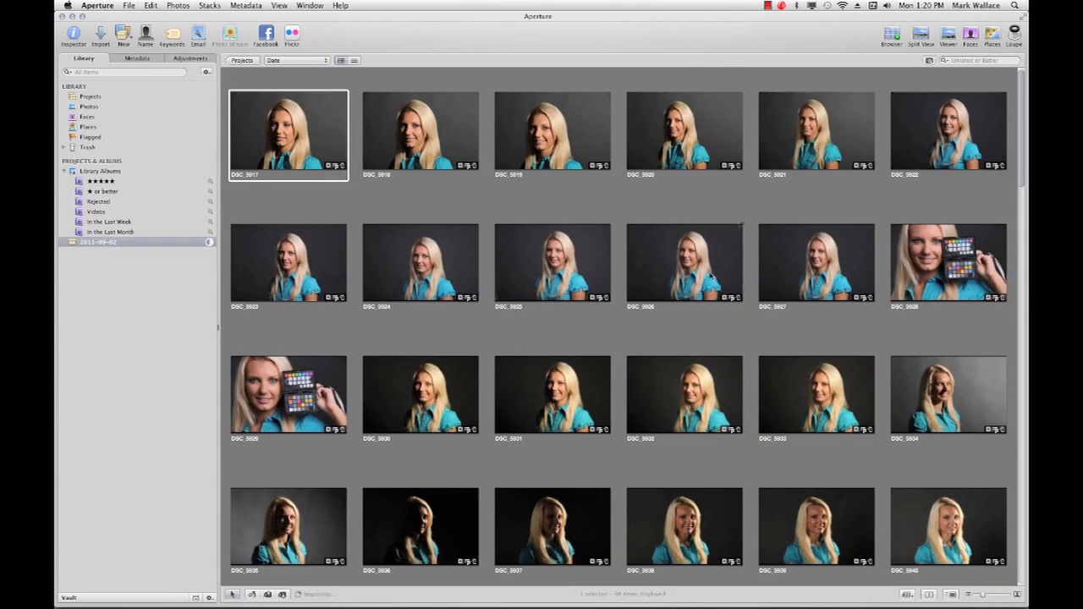
scroll(711, 276, "down", 1)
scroll(710, 276, "down", 3)
scroll(710, 277, "down", 1)
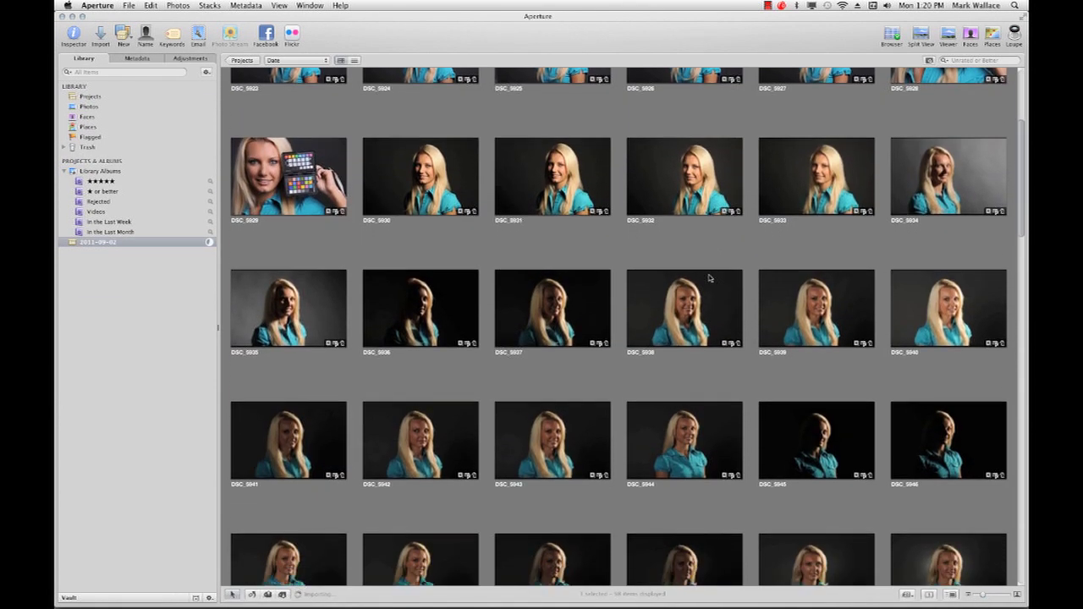
scroll(710, 277, "down", 3)
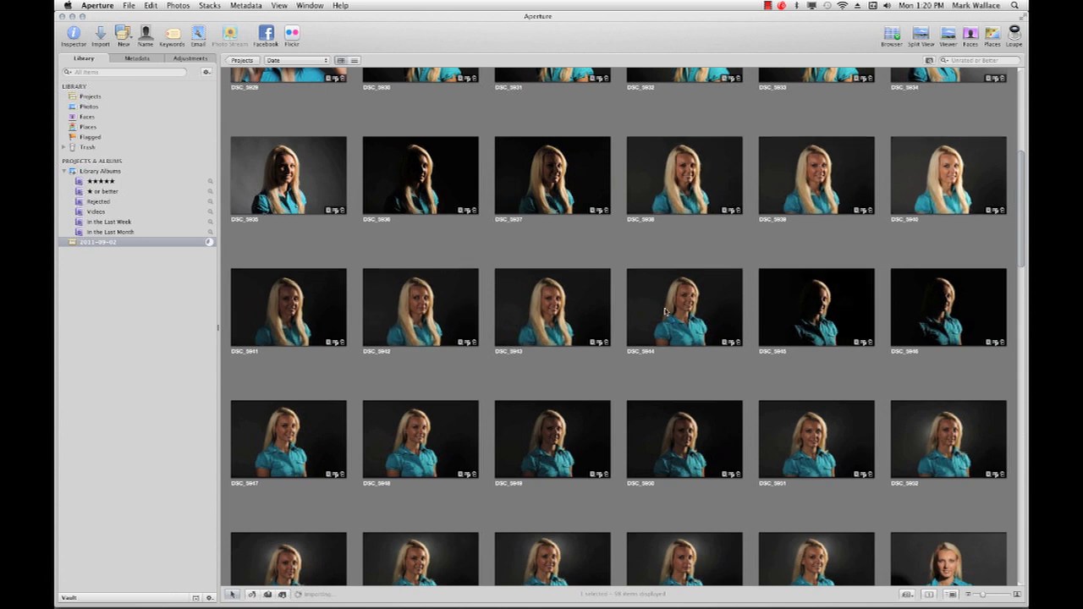
Compare the shoot against Lightroom, then select DSC_5920 in Aperture's browser
key("super+shift+Tab")
key("super+shift+Tab")
key("super+shift+Tab")
key("super+shift+Tab")
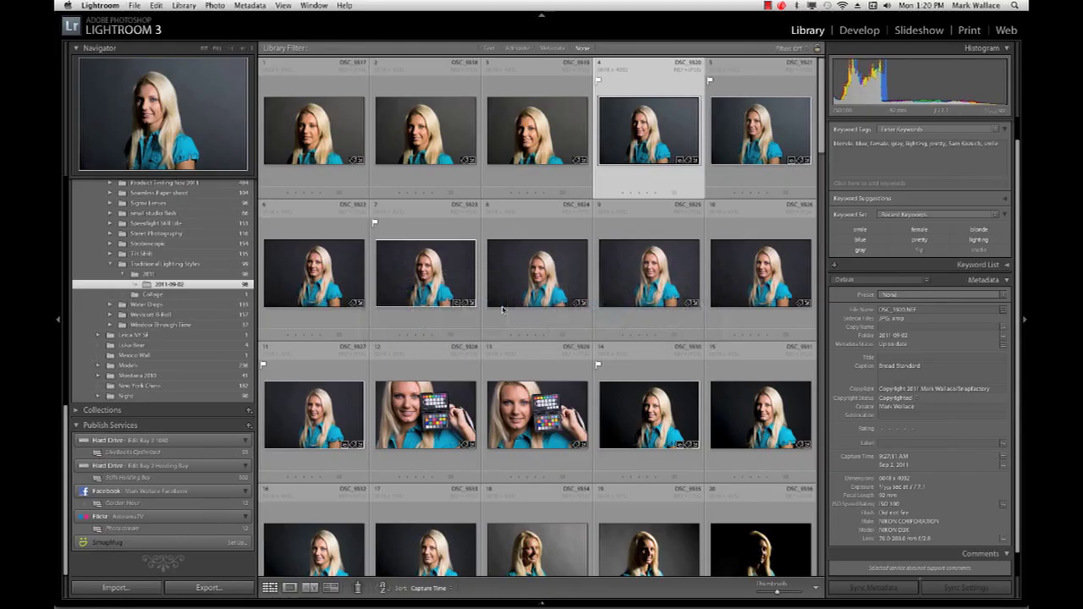
key("super+Tab")
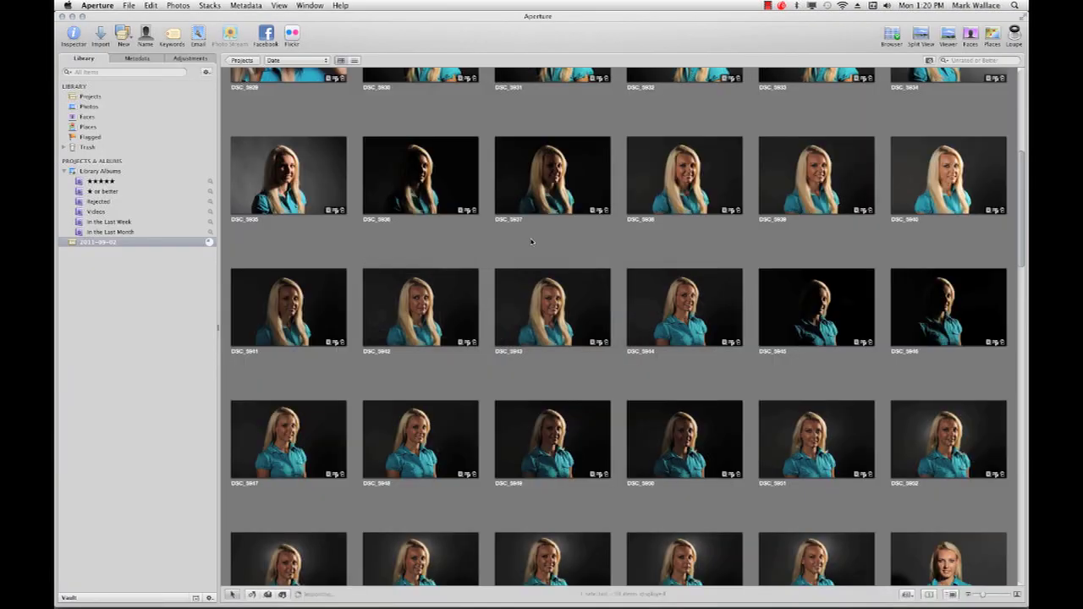
scroll(533, 243, "up", 3)
scroll(624, 230, "up", 5)
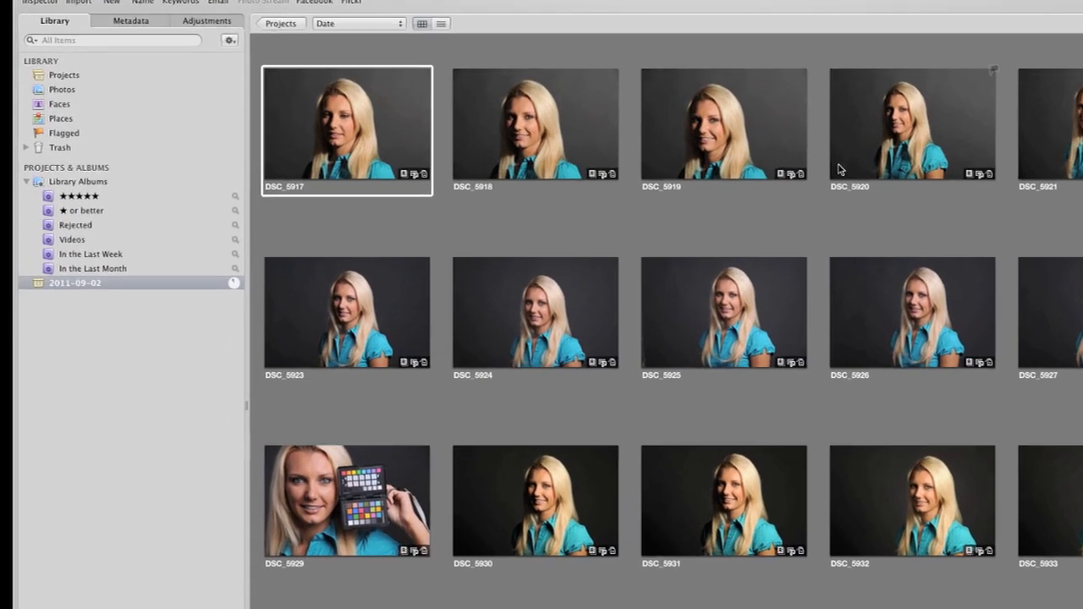
left_click(841, 170)
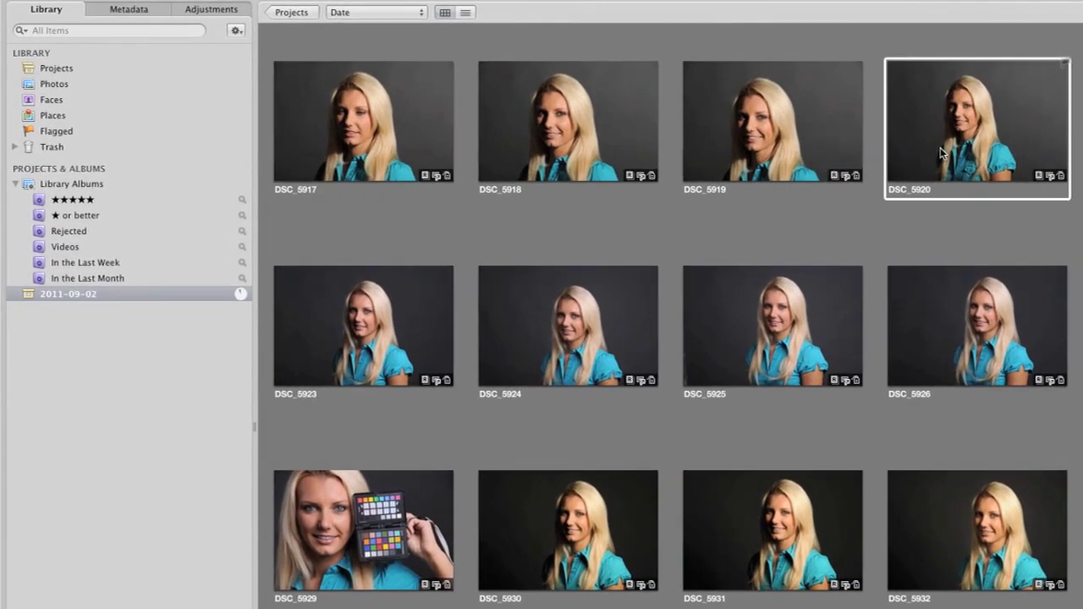
Dismiss Import Completed and view DSC_5920's EXIF Info in Aperture's Metadata tab
left_click(138, 9)
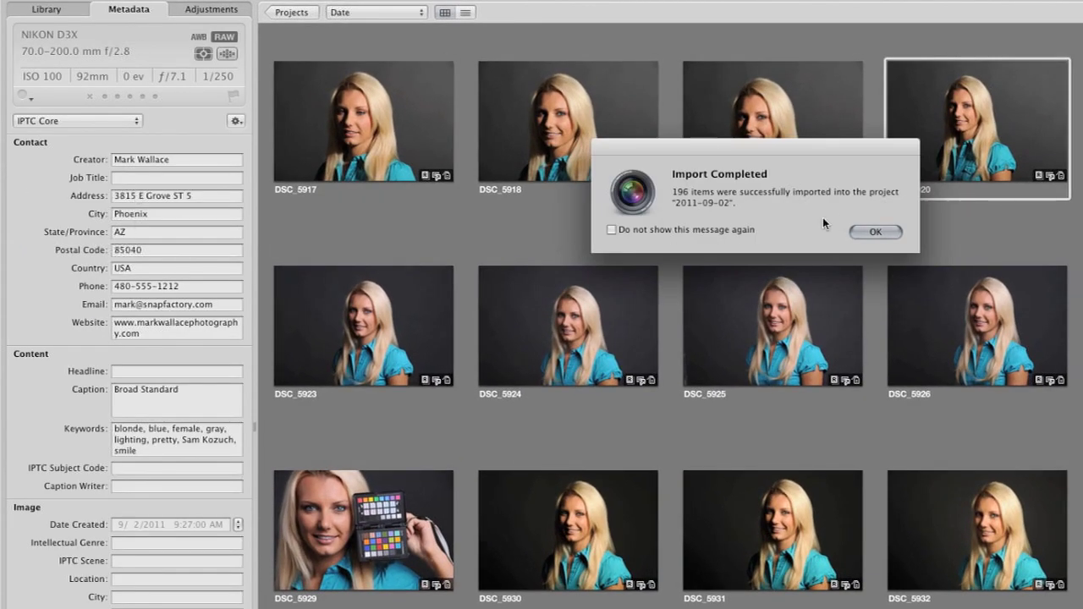
left_click(875, 232)
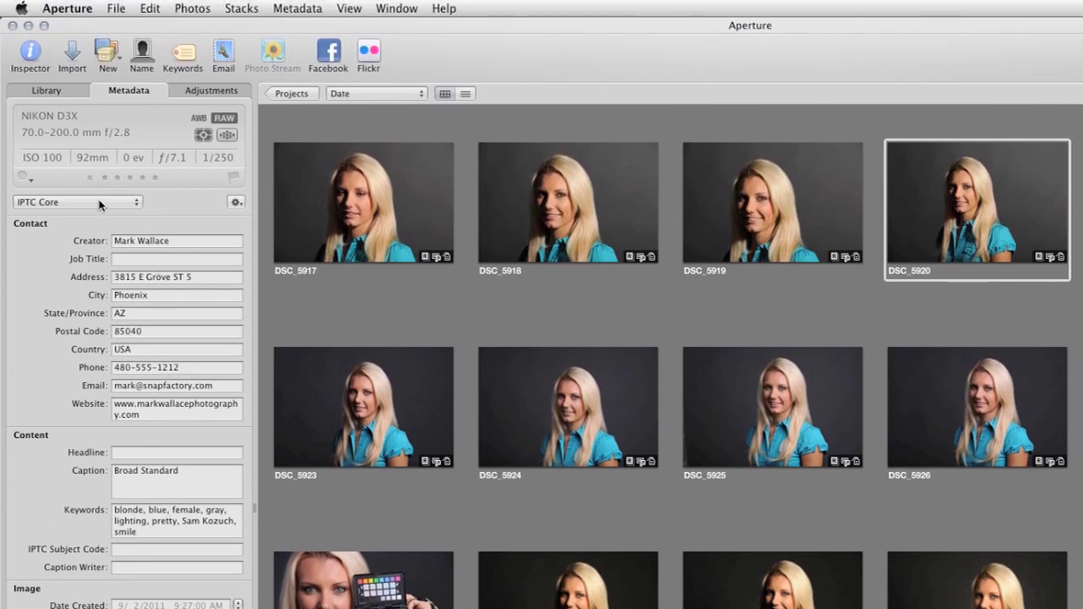
left_click(100, 203)
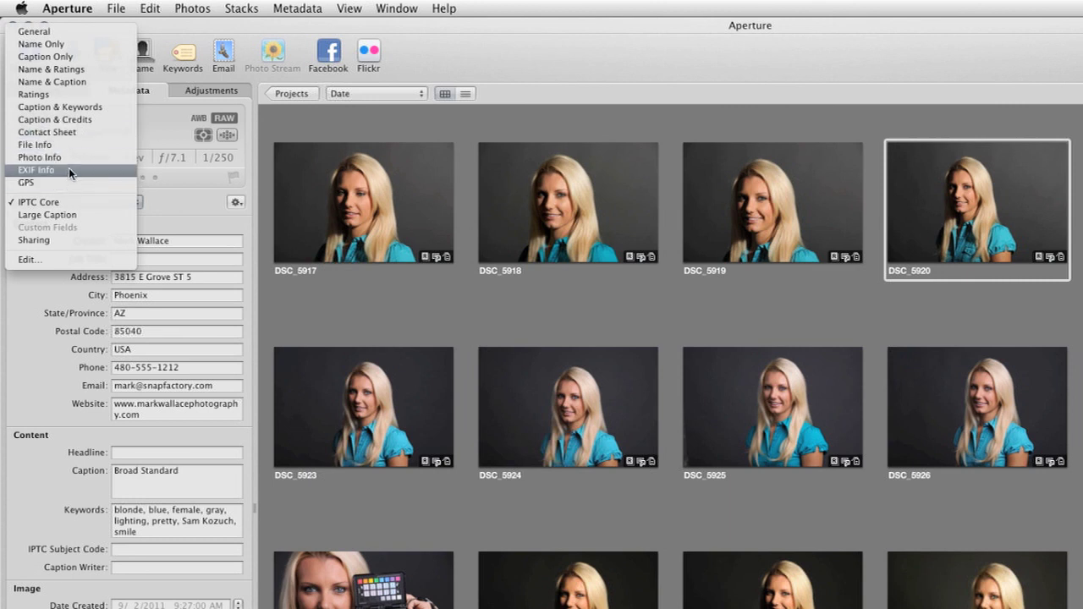
left_click(70, 172)
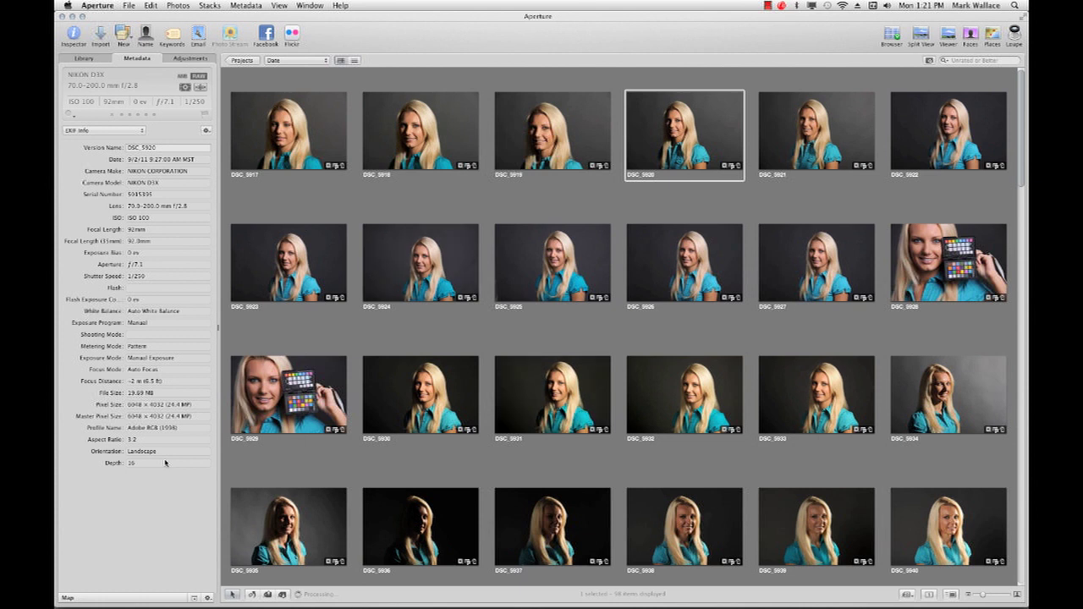
key("super+Tab")
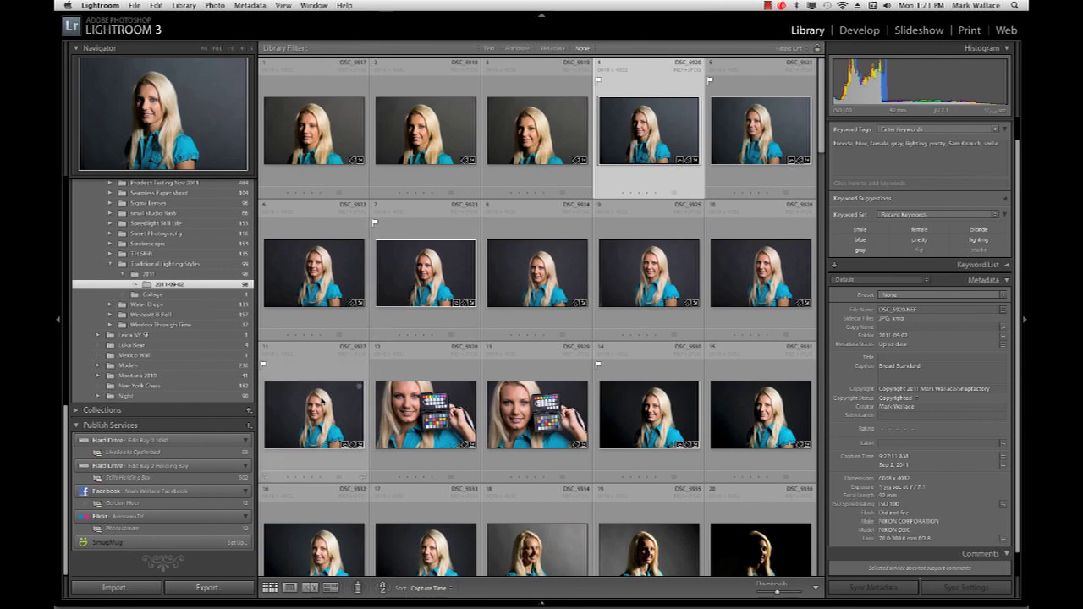
Open DSC_5927 in Loupe view and add keywords blonde, smile, happy and blue shirt
left_click(323, 402)
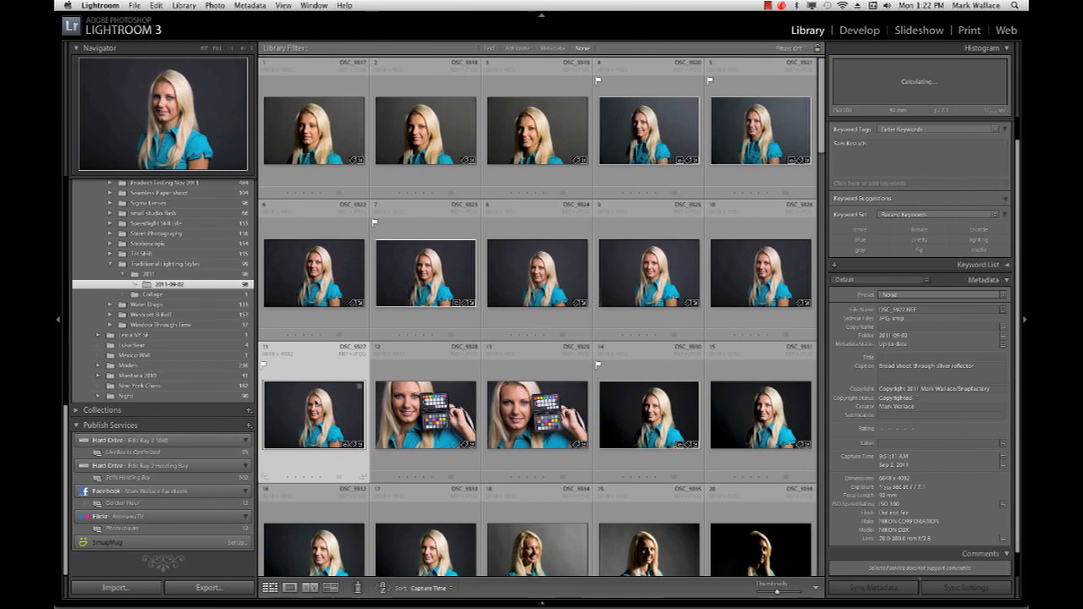
double_click(308, 407)
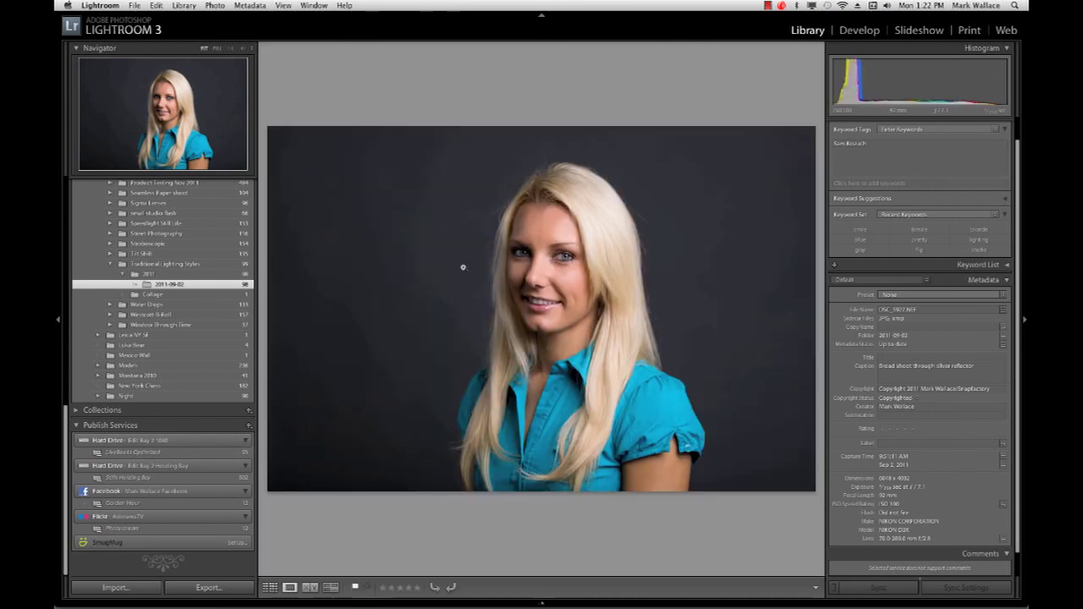
left_click(875, 149)
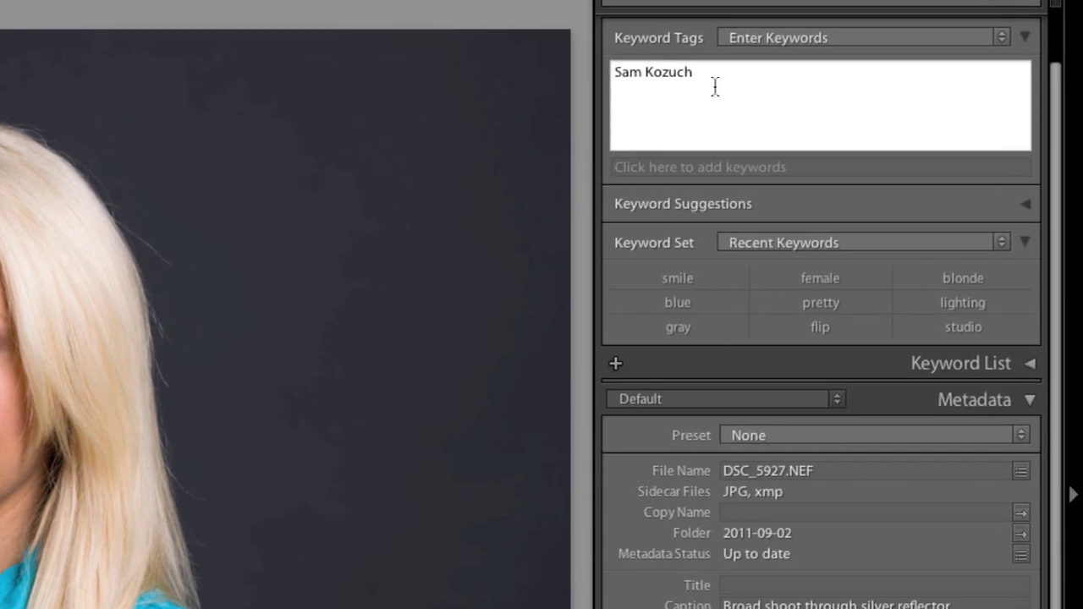
type(", blonde ")
type(", smil")
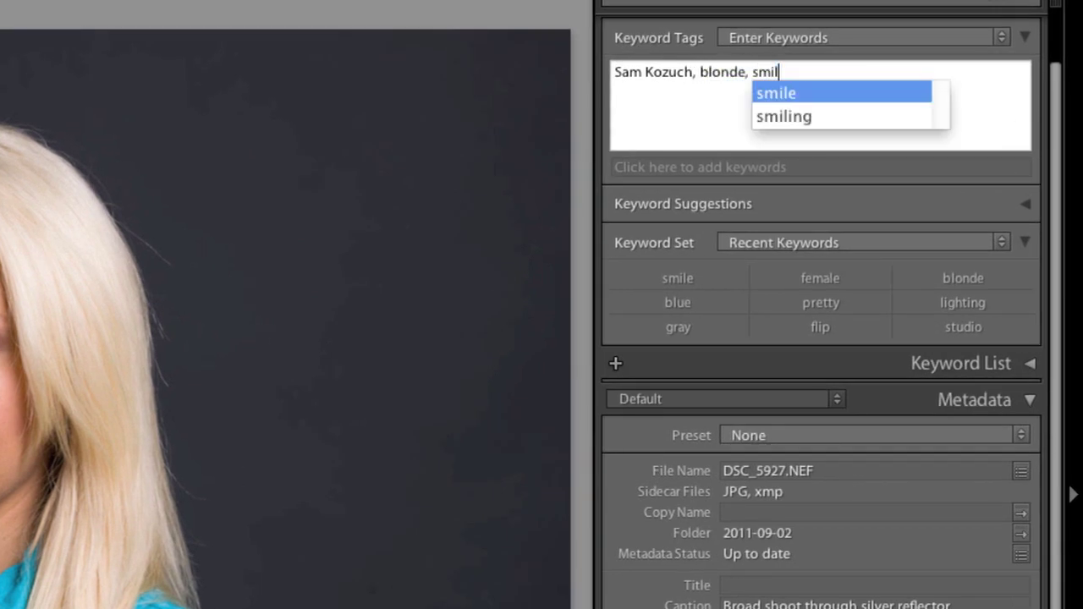
type("e, happ")
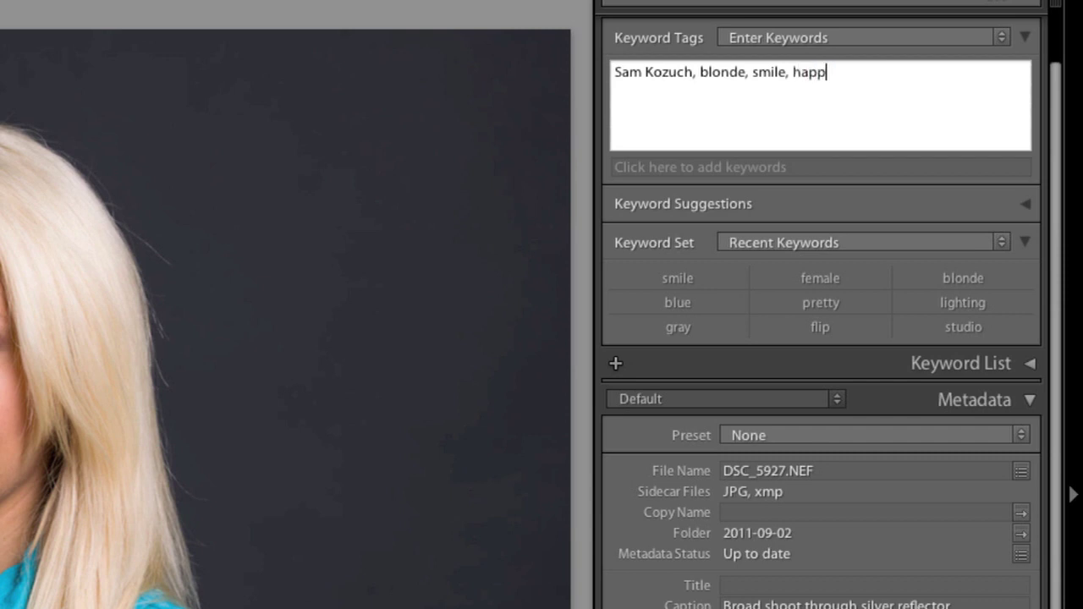
type("y, blue sh")
type("irt")
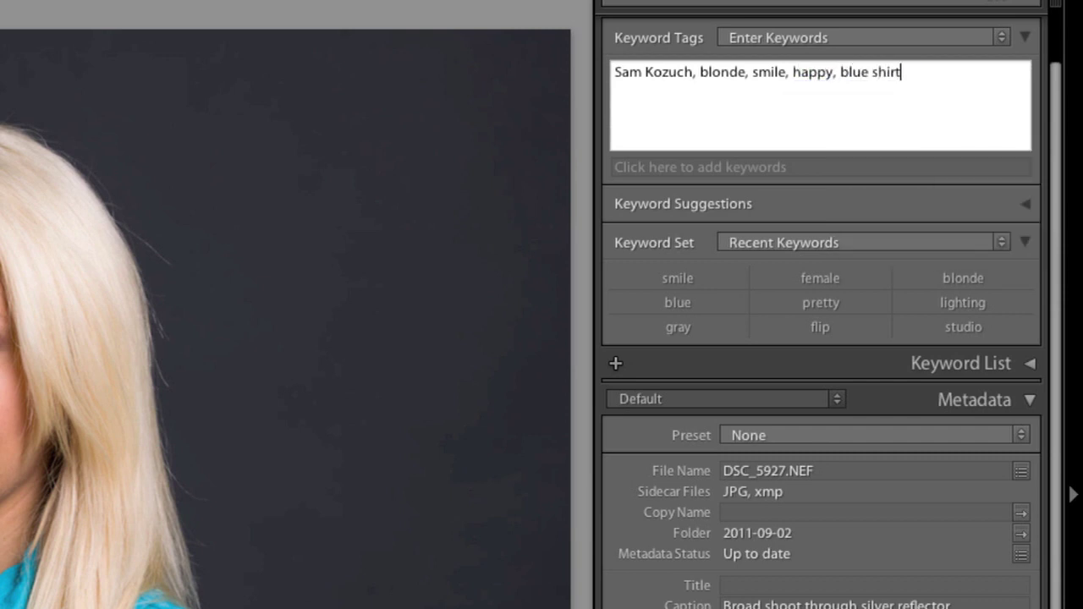
type("female")
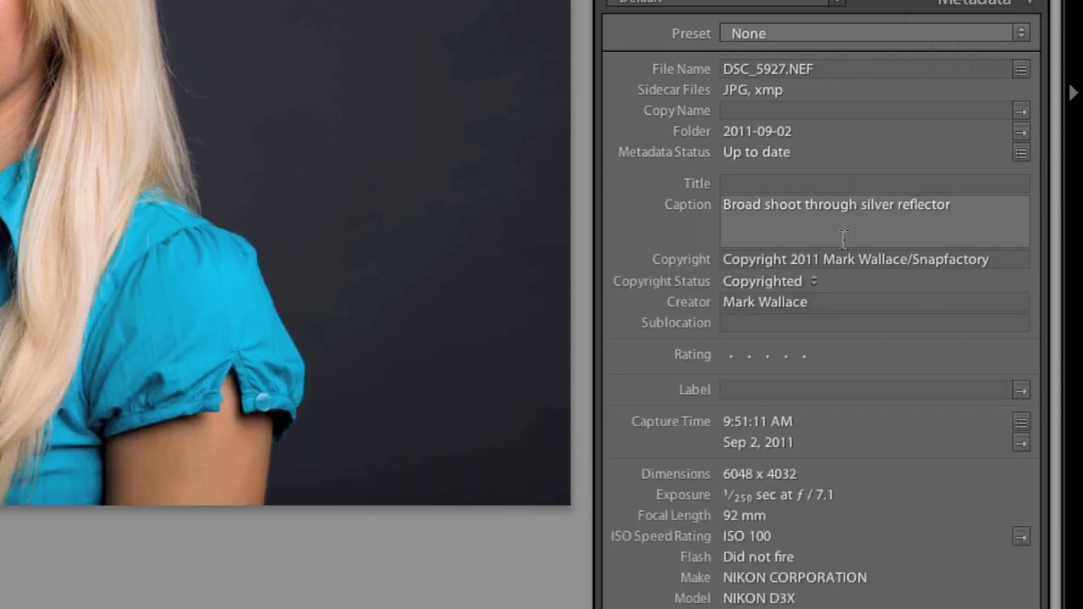
left_click(844, 237)
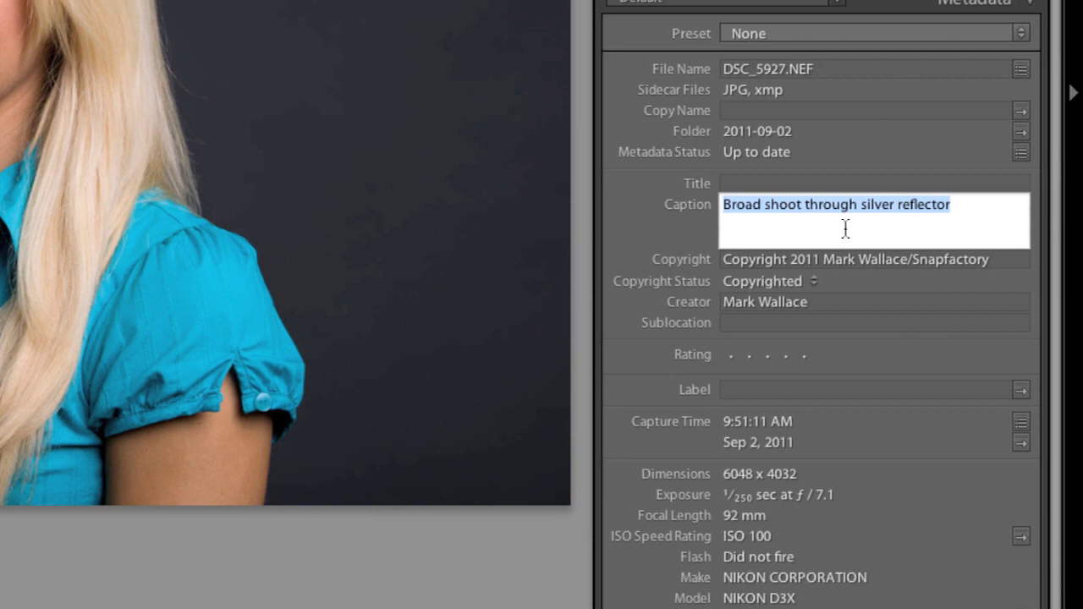
Replace DSC_5927's caption with 'Happy female looking left'
left_click(986, 205)
key("ctrl+a")
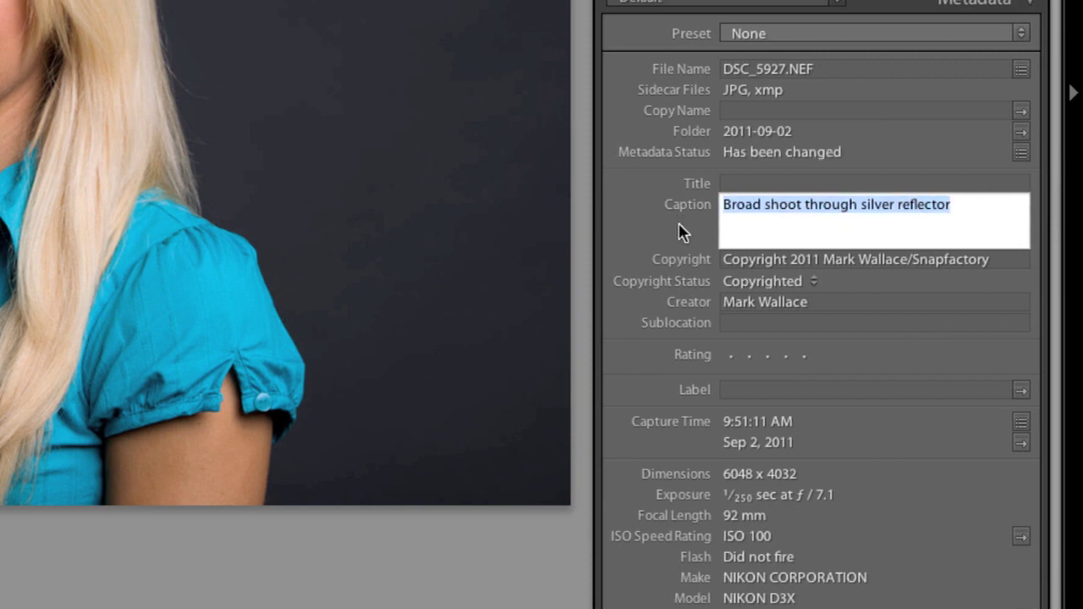
type("Happy fe")
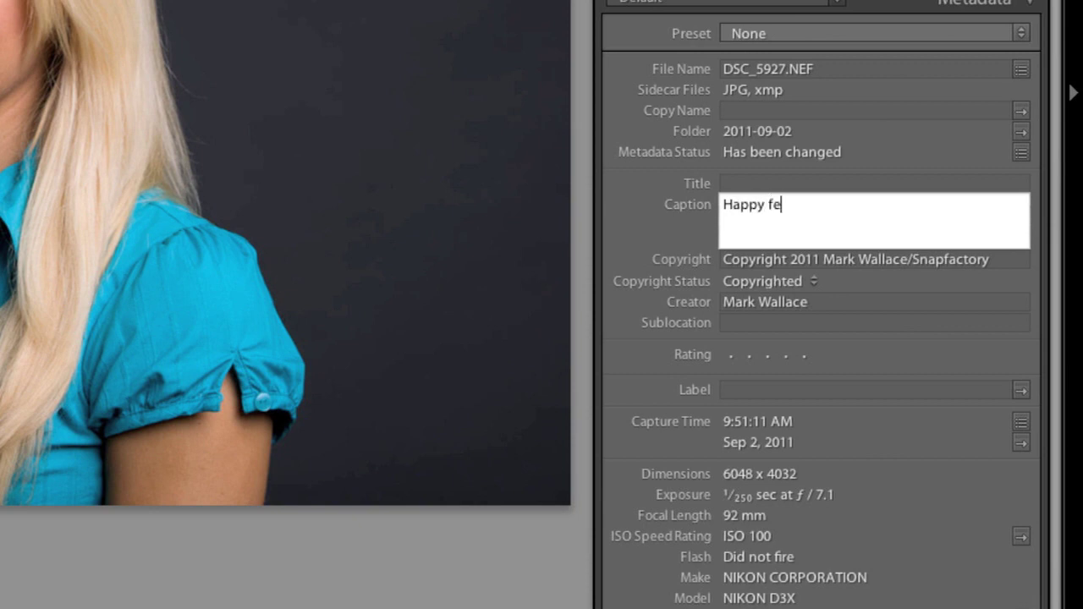
type("male looking ")
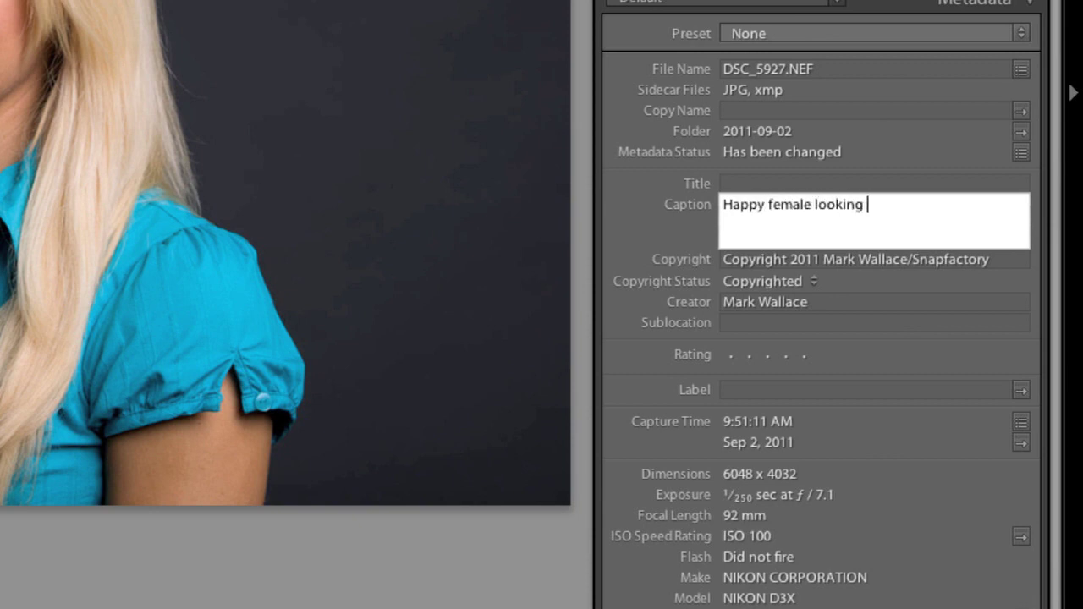
type("left")
key("Return")
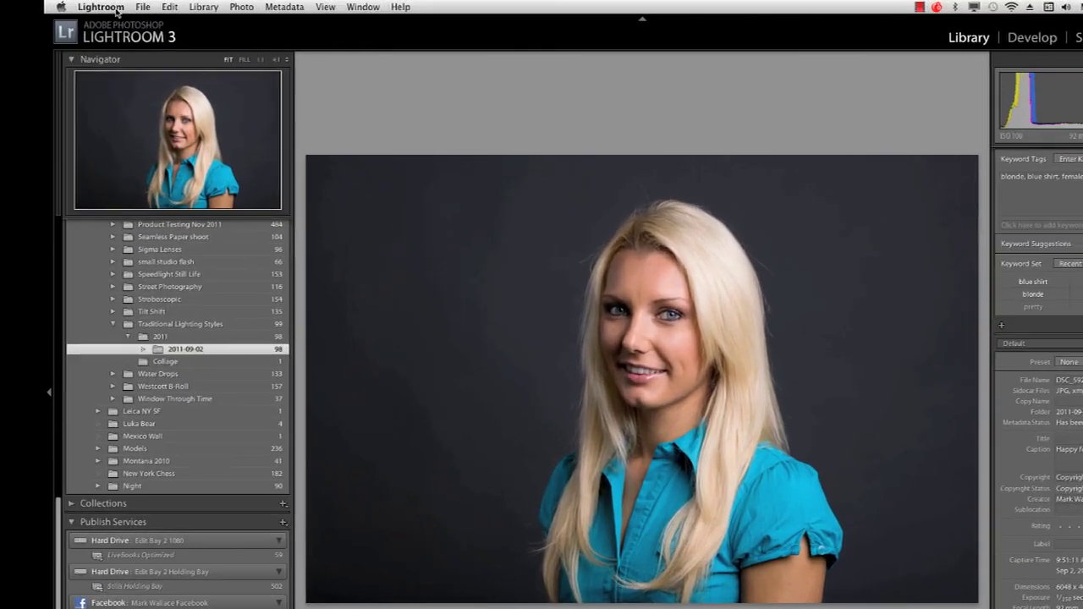
left_click(134, 6)
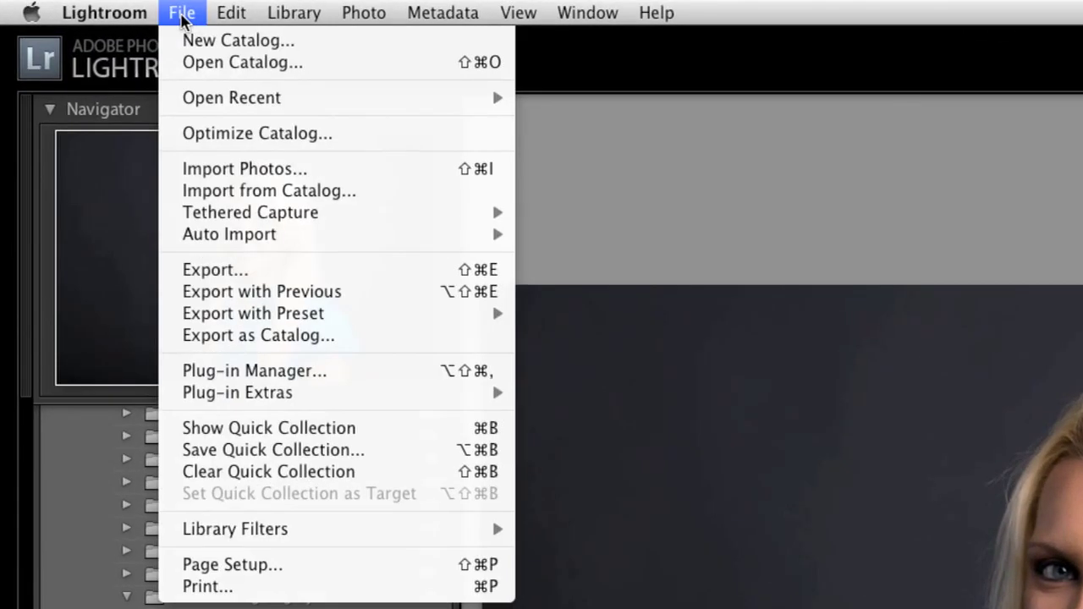
mouse_move(253, 313)
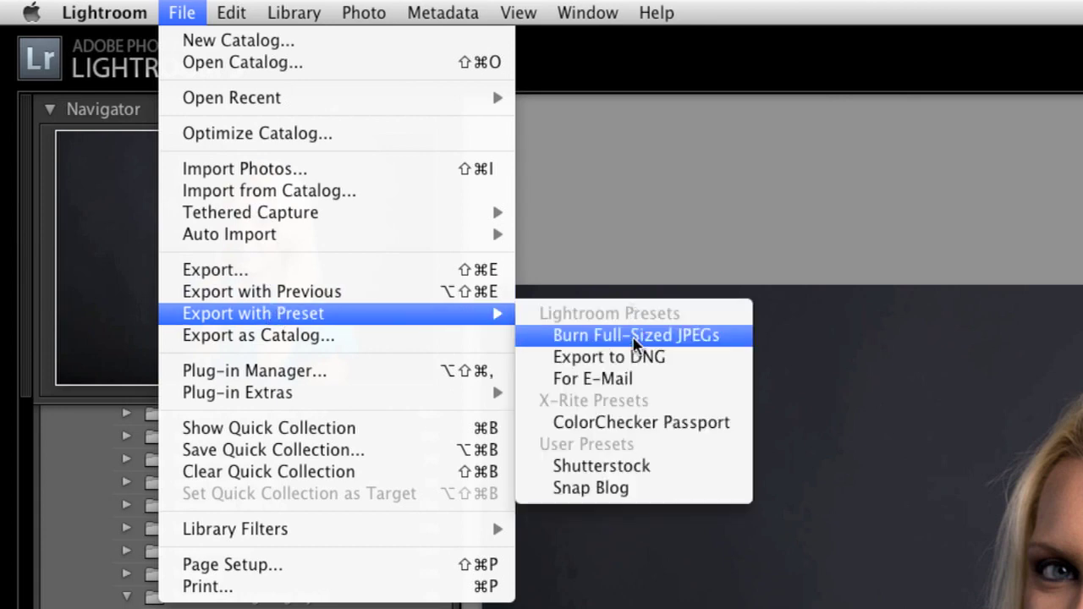
Export DSC_5927 using the Shutterstock preset from Export with Preset
left_click(633, 467)
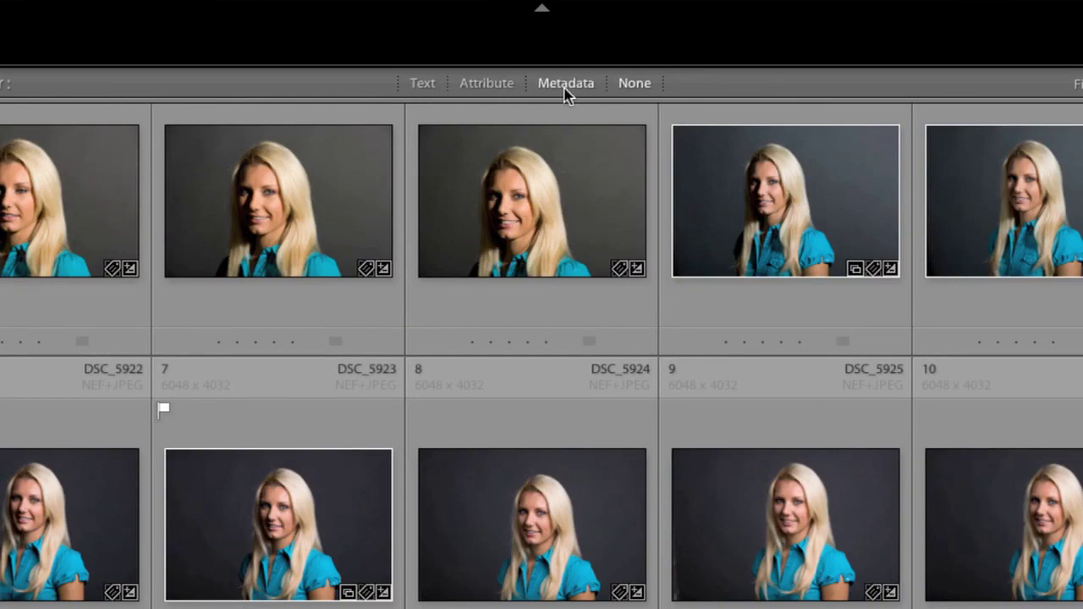
Set the Library Filter to None and select All Photographs
left_click(577, 88)
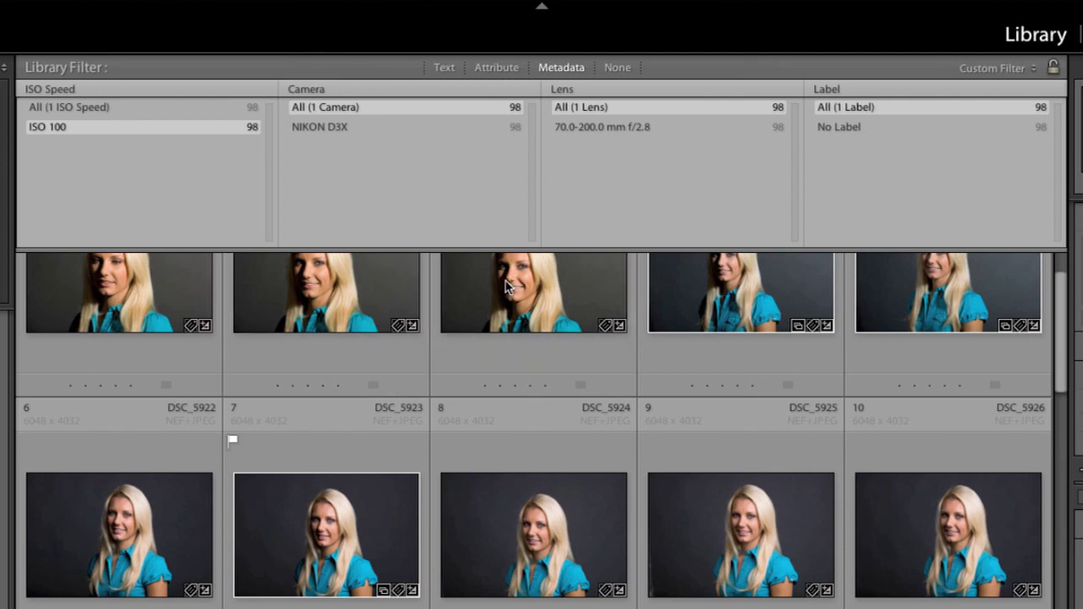
left_click(618, 69)
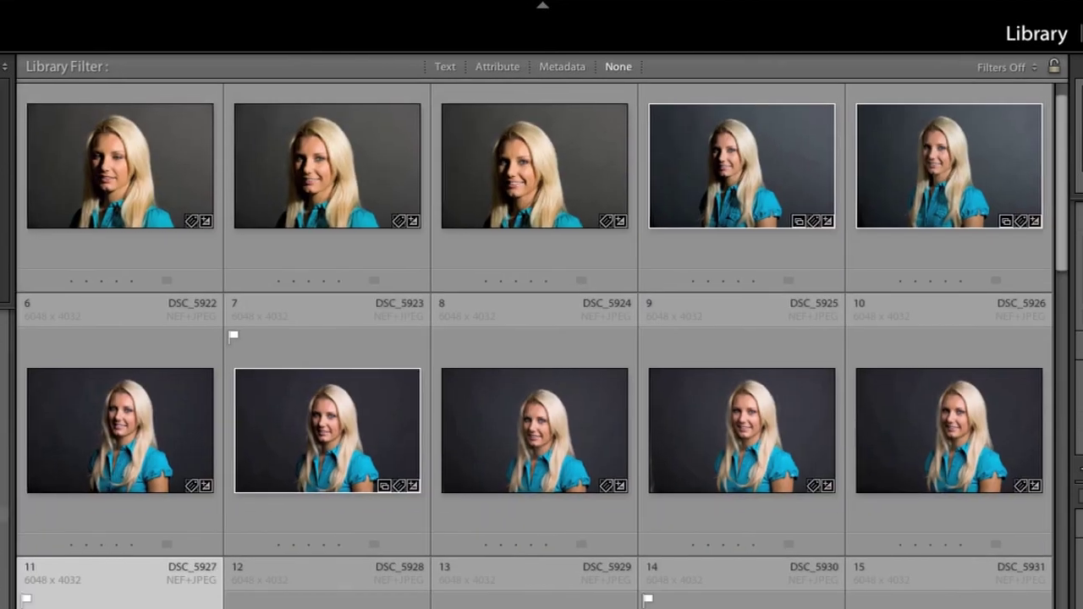
scroll(212, 91, "up", 5)
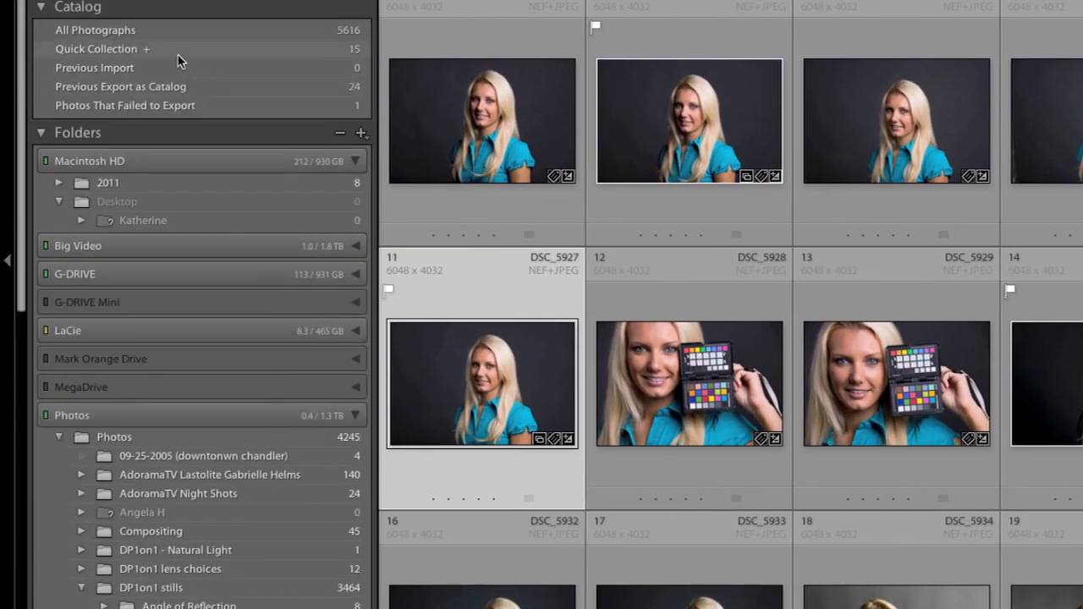
left_click(161, 36)
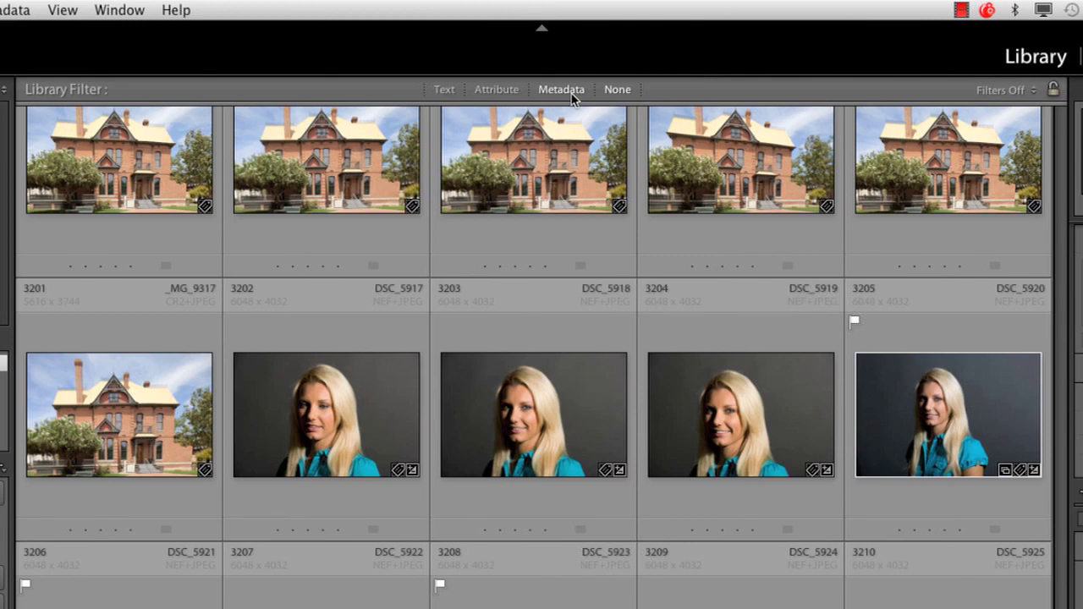
Filter the library by Canon EOS REBEL T3i, 120-300mm lens and the Flagged attribute
left_click(572, 93)
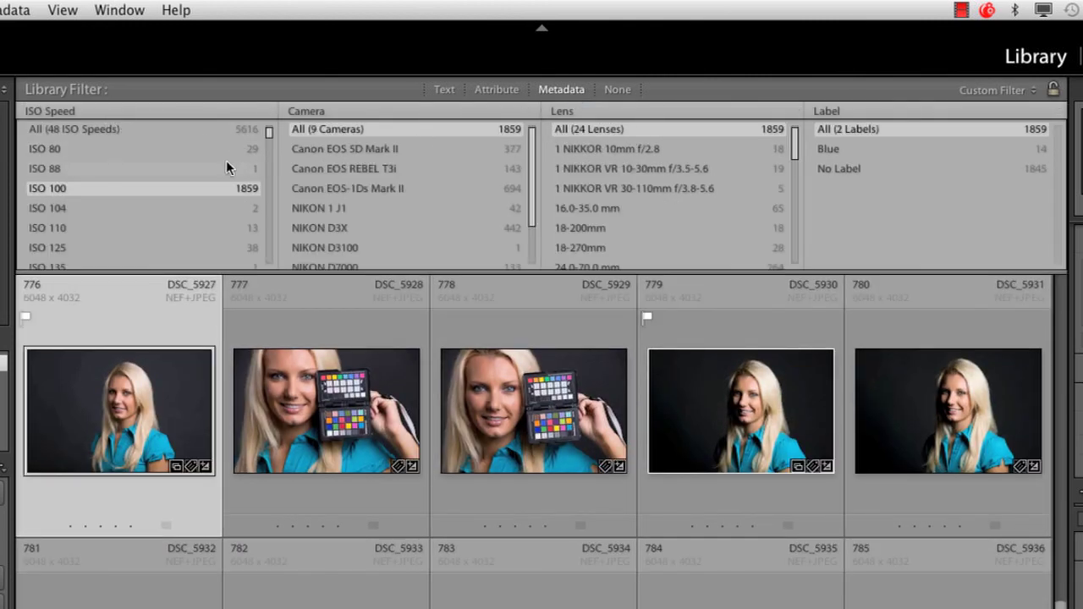
left_click(344, 167)
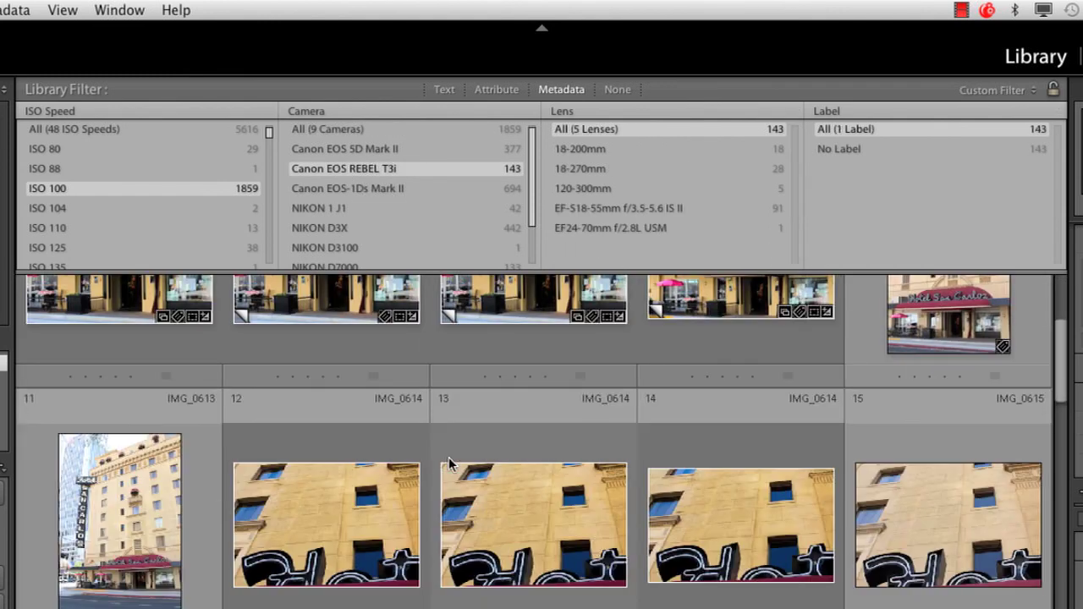
scroll(447, 463, "down", 1)
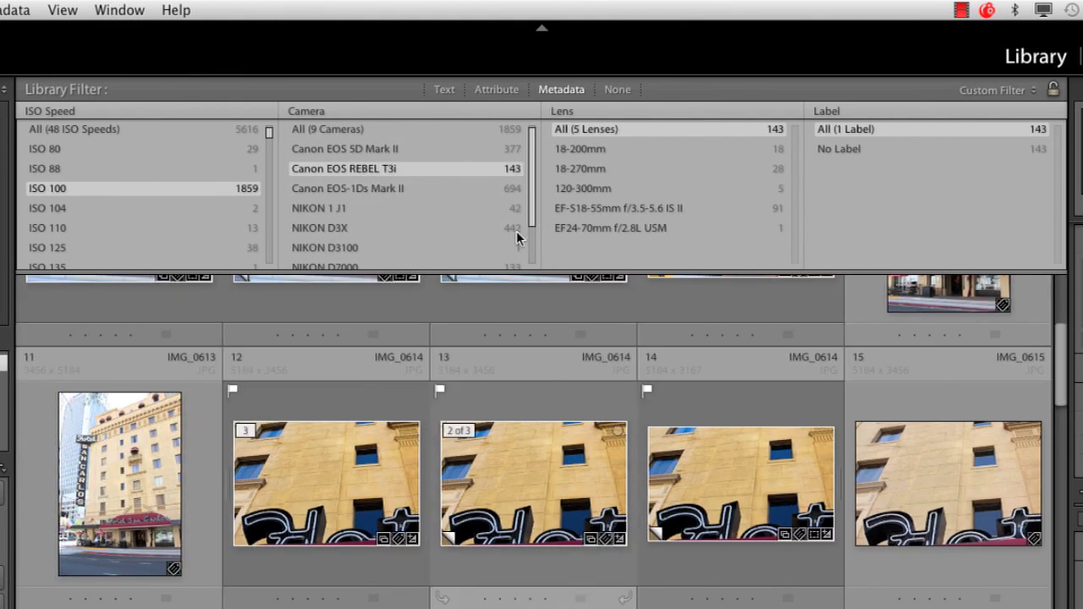
scroll(499, 508, "down", 2)
scroll(508, 474, "down", 1)
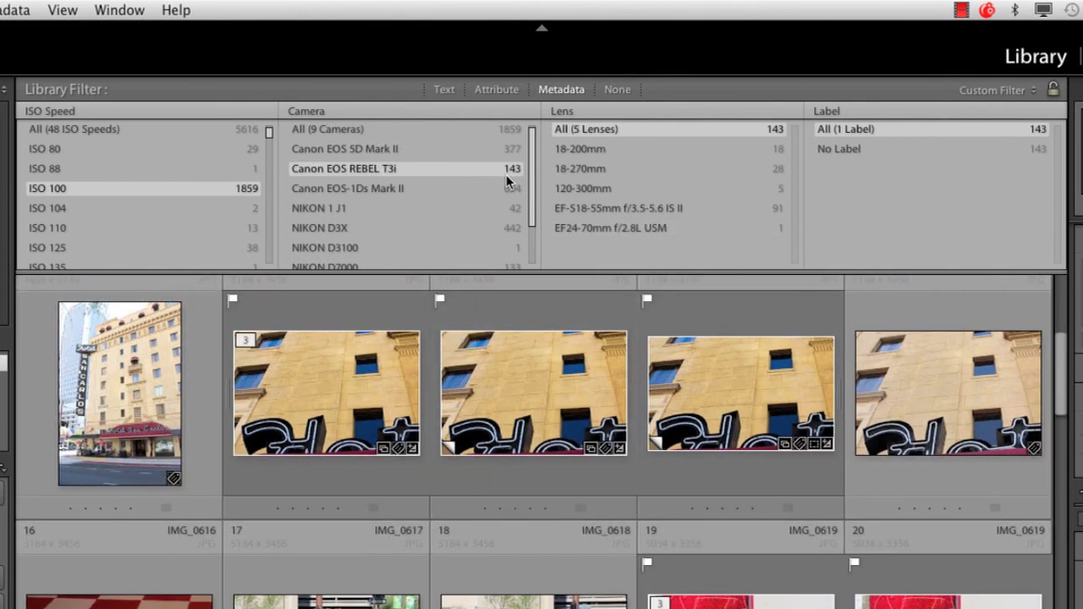
left_click(597, 190)
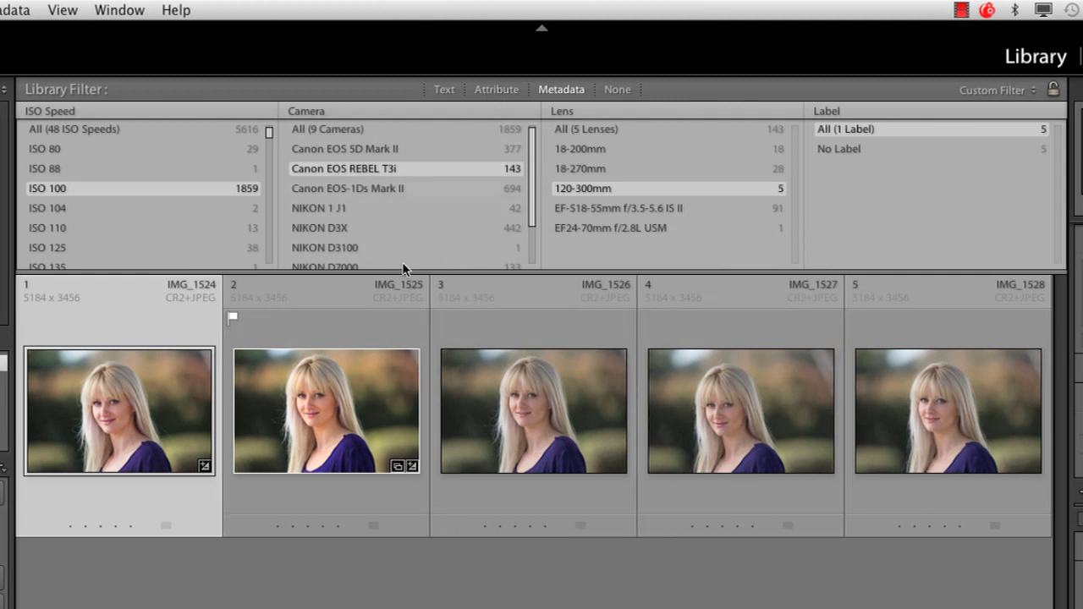
left_click(483, 89)
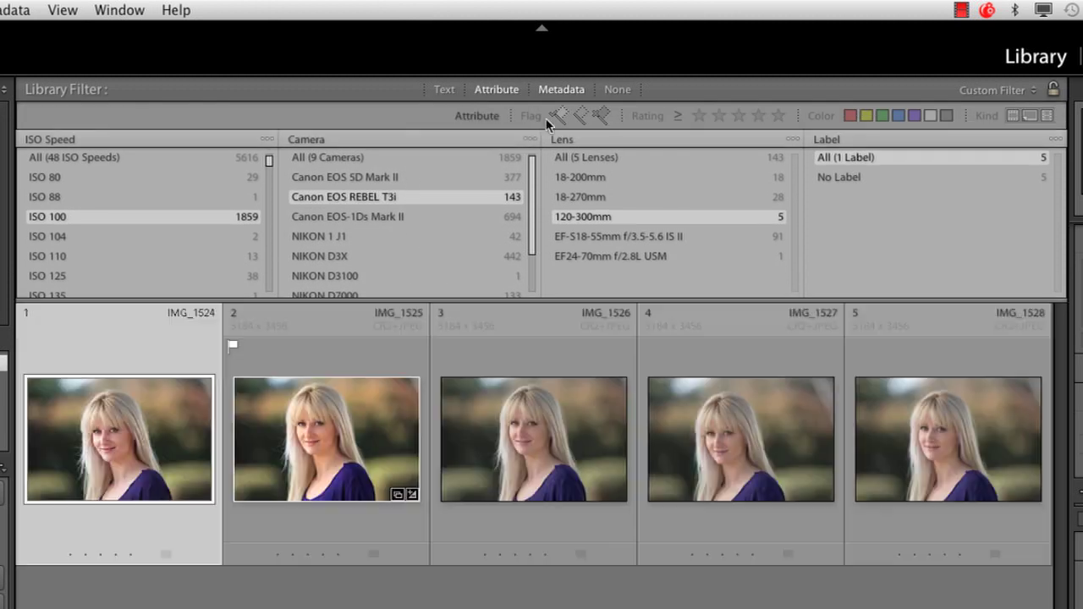
left_click(559, 116)
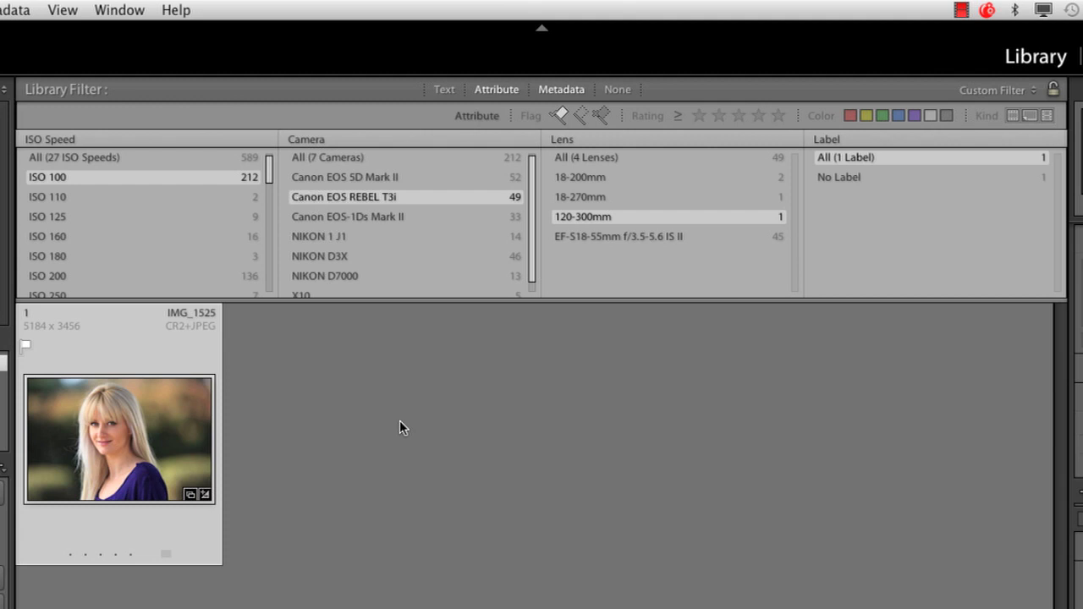
Reset filters to Metadata only, check the Camera column options, and add a Text filter
left_click(618, 90)
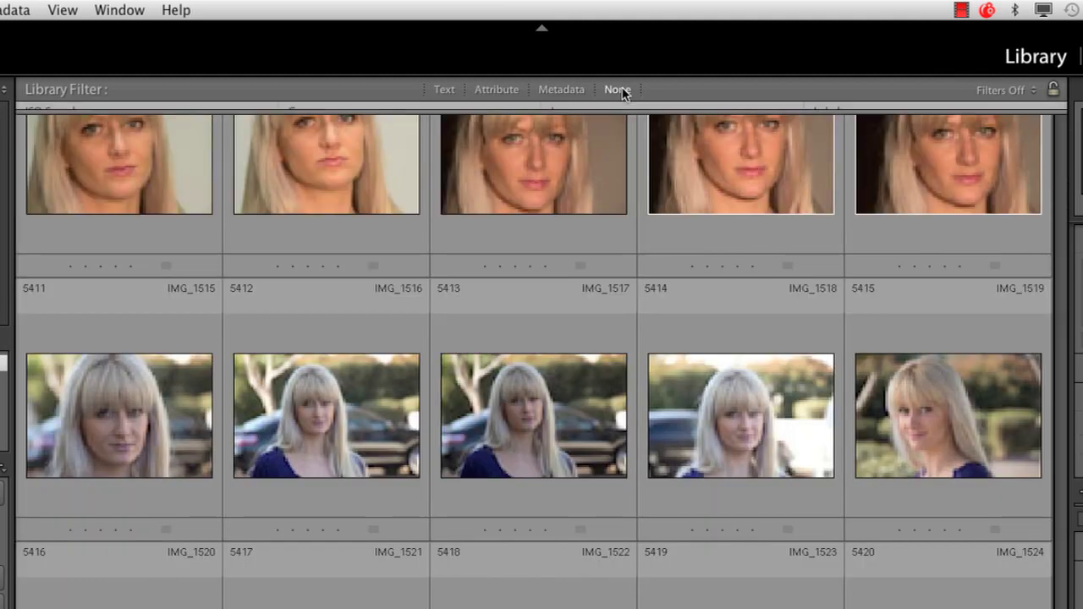
left_click(561, 89)
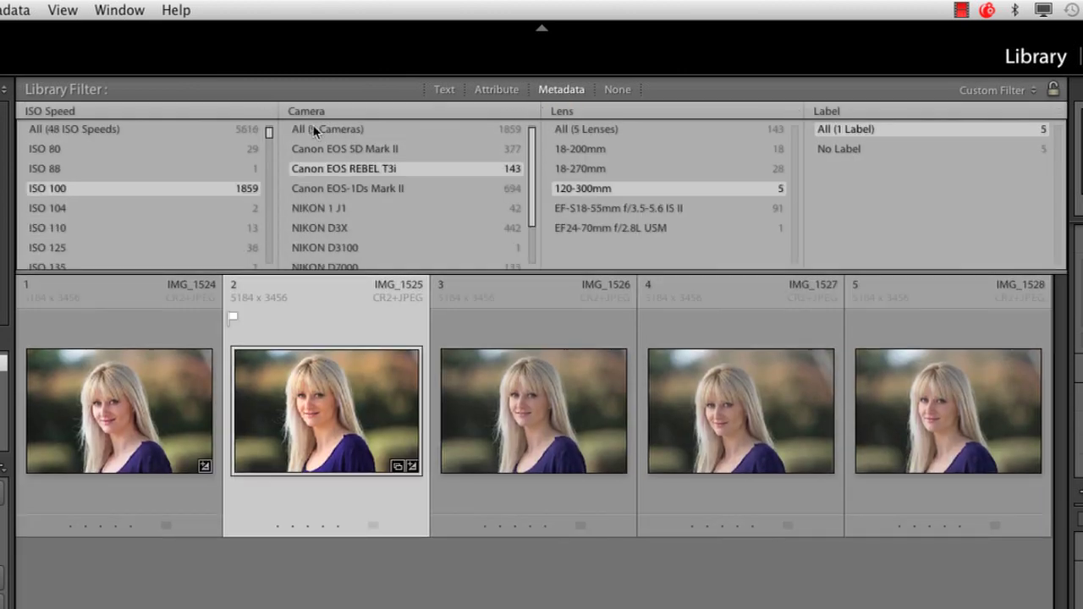
left_click(311, 111)
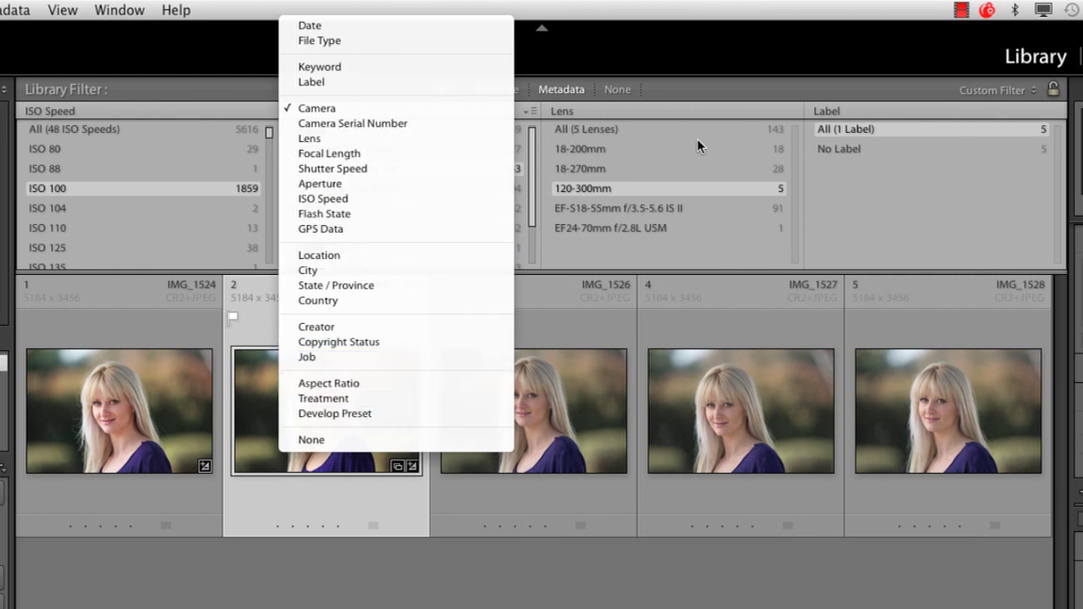
left_click(688, 97)
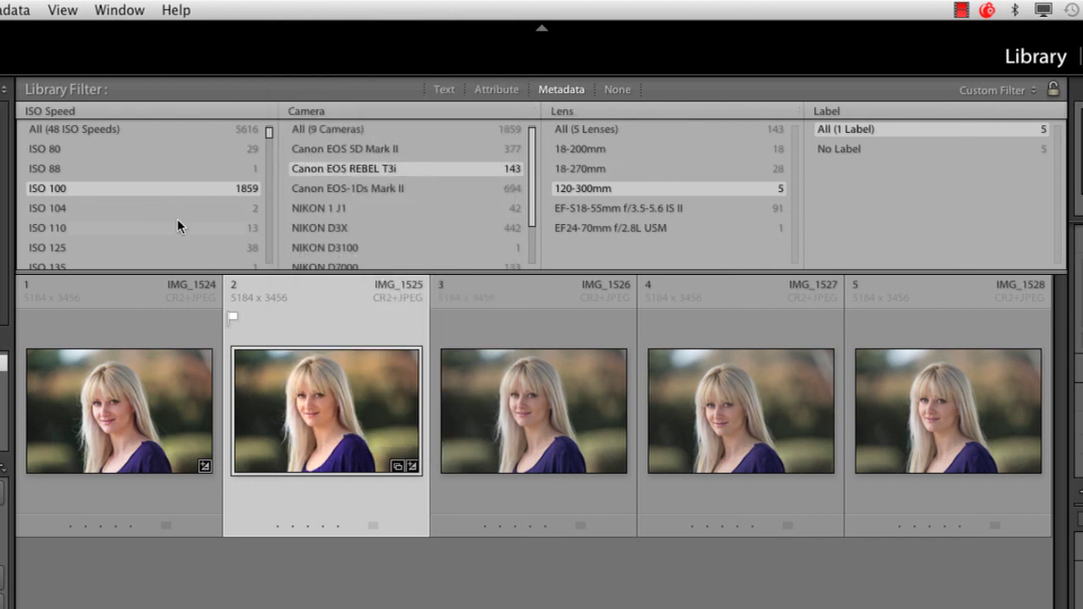
left_click(444, 92)
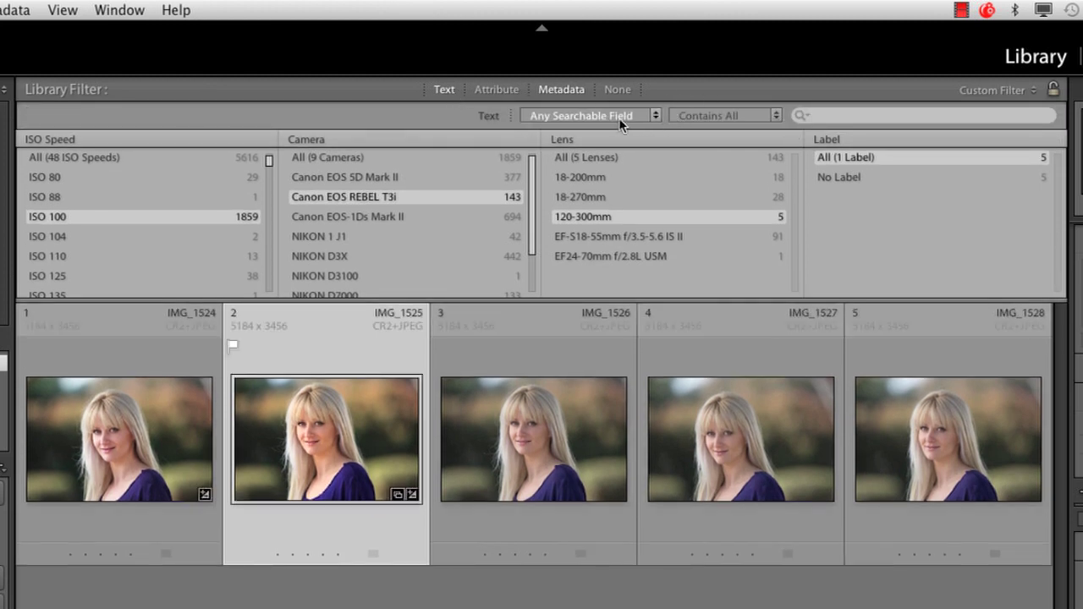
Turn off all library filters and text-search the catalog for "kozuch"
left_click(617, 89)
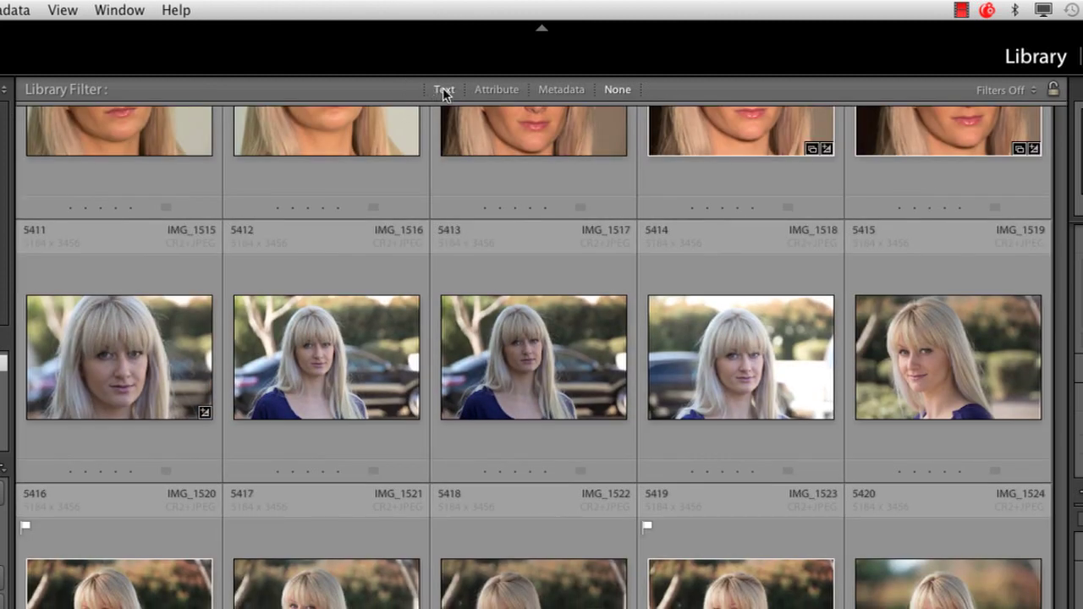
left_click(444, 89)
left_click(834, 115)
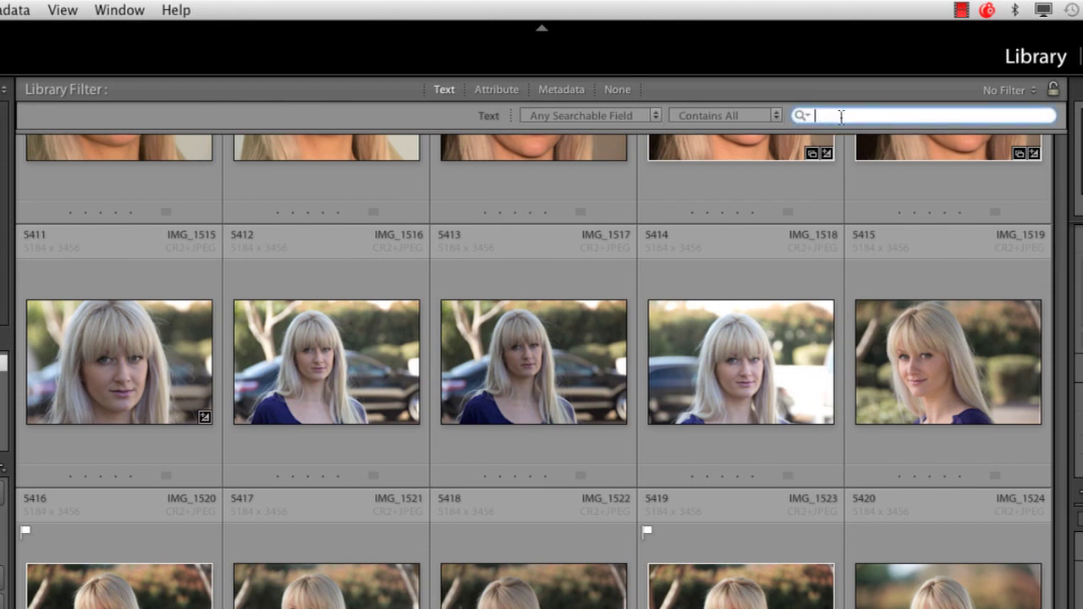
type("s")
type("am")
key("BackSpace")
key("BackSpace")
key("BackSpace")
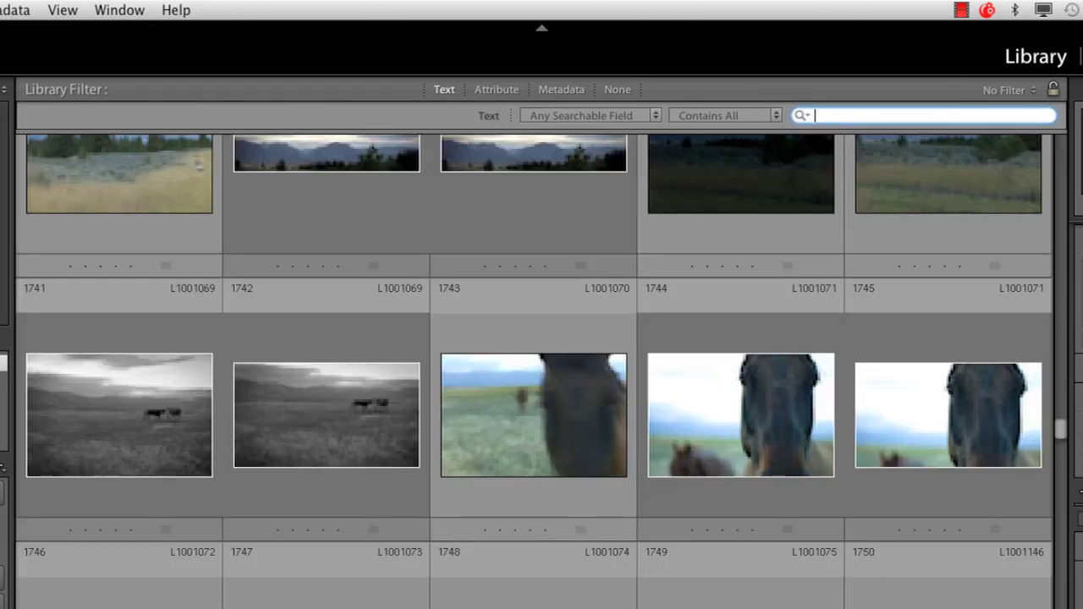
type("kozuch")
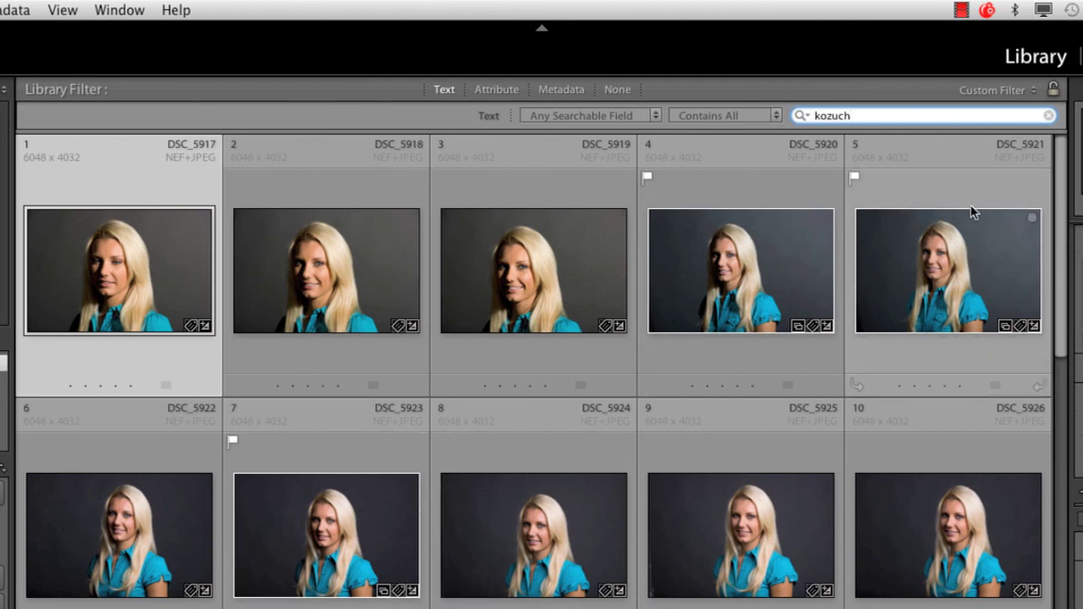
Clear the search and set the first metadata column to Date, selecting July 2010
left_click(1049, 115)
left_click(561, 90)
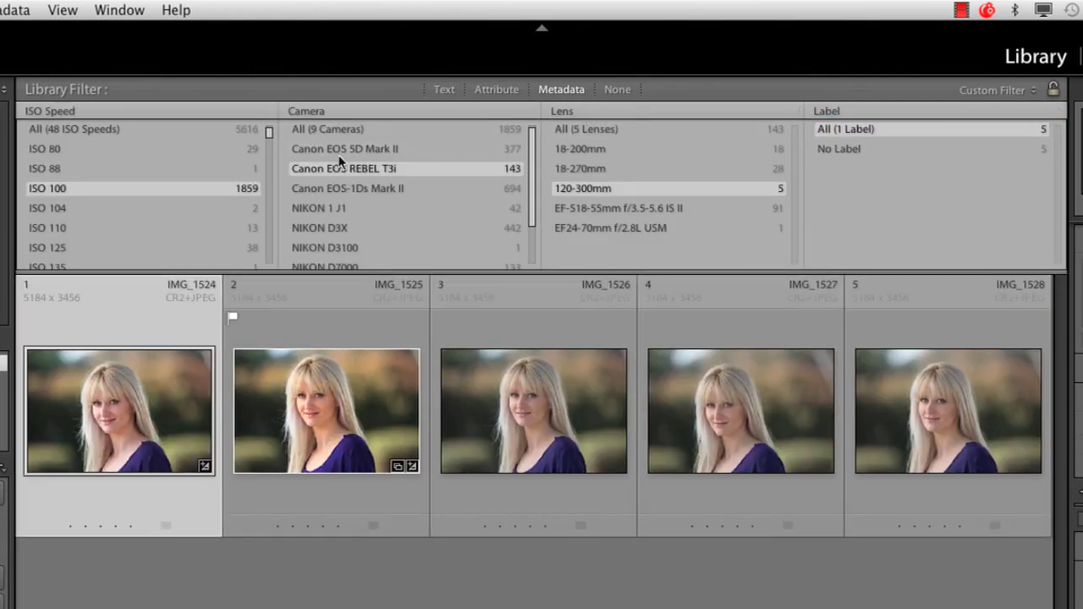
left_click(76, 110)
mouse_move(111, 12)
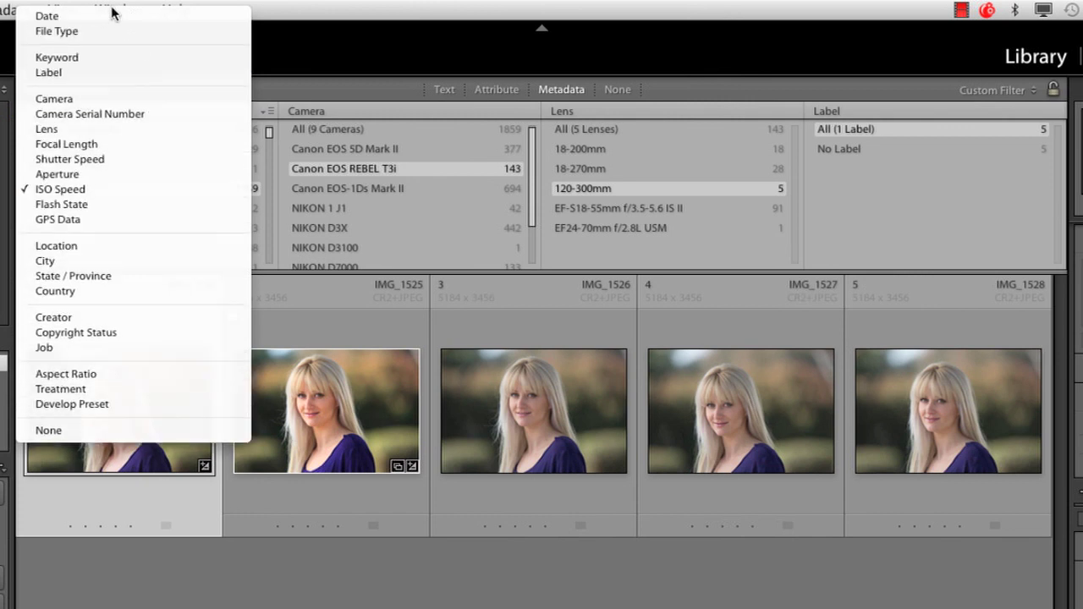
left_click(99, 17)
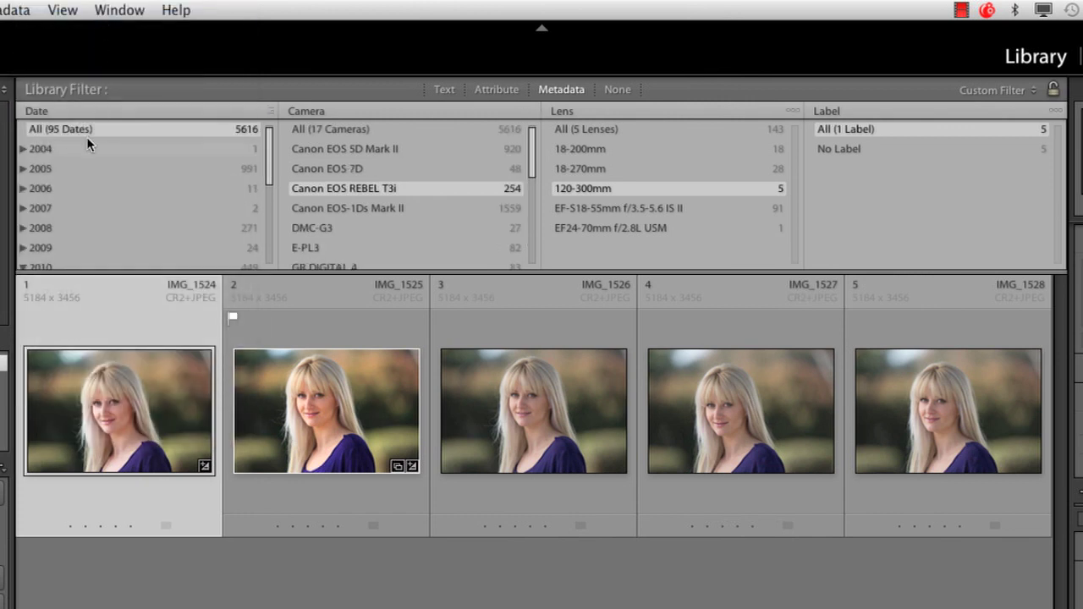
scroll(66, 133, "down", 5)
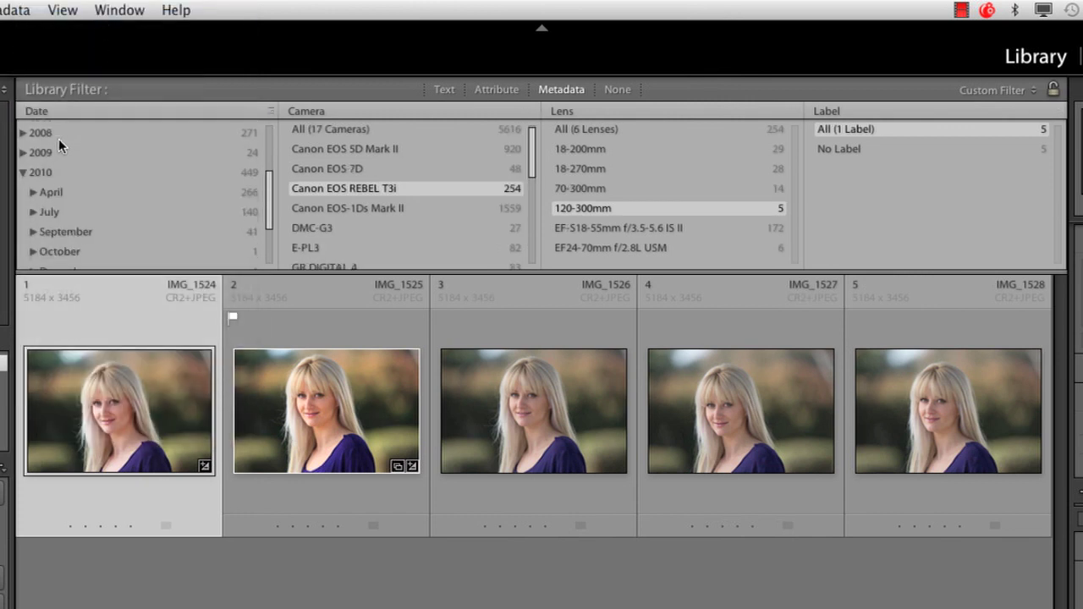
left_click(53, 203)
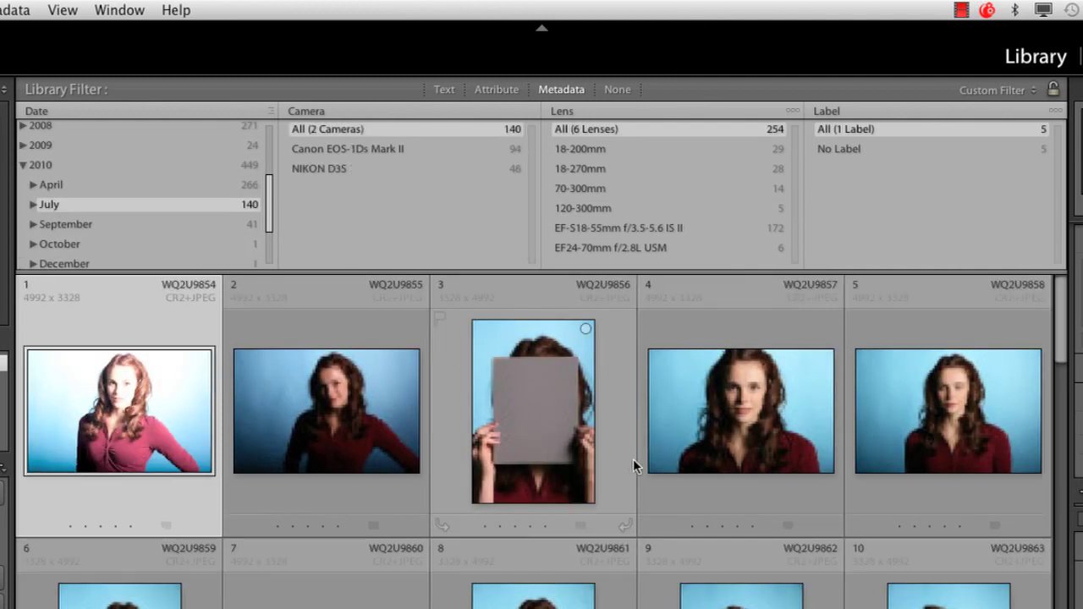
scroll(626, 483, "down", 5)
scroll(616, 491, "down", 5)
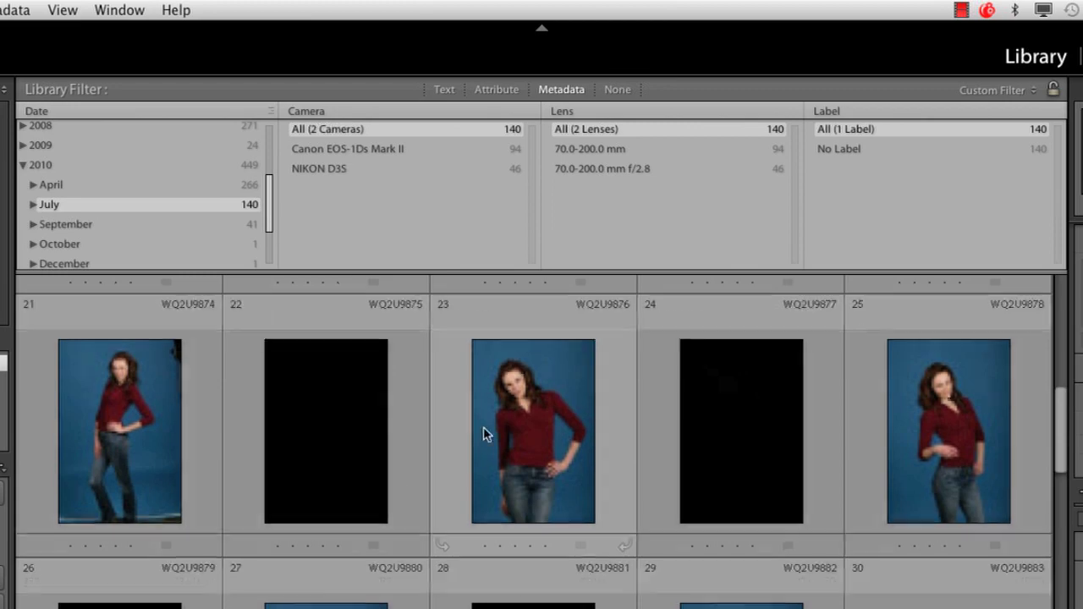
scroll(483, 427, "up", 5)
scroll(481, 429, "up", 5)
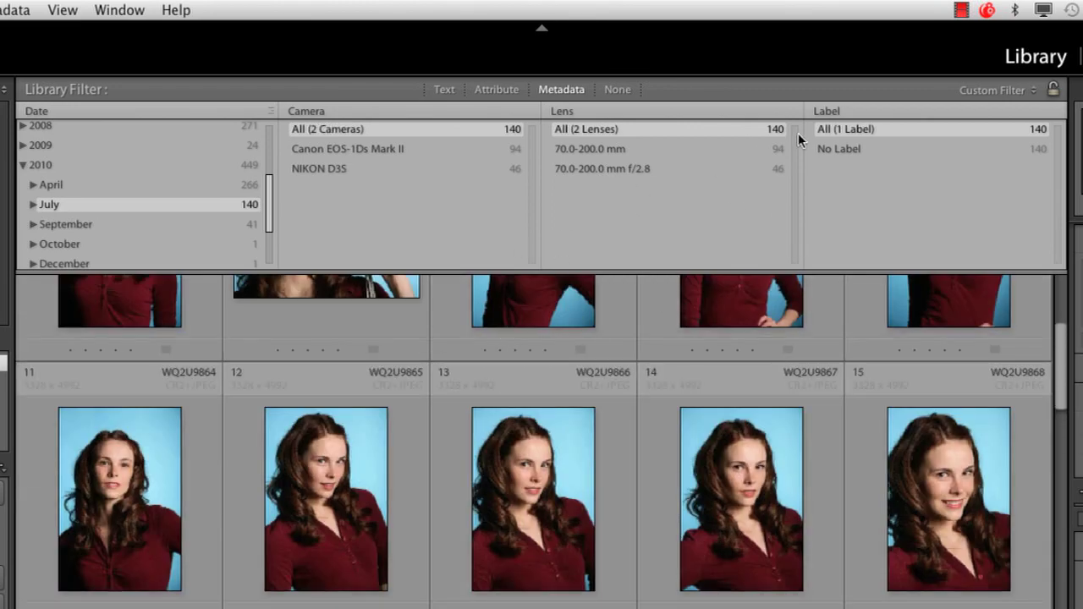
mouse_move(537, 269)
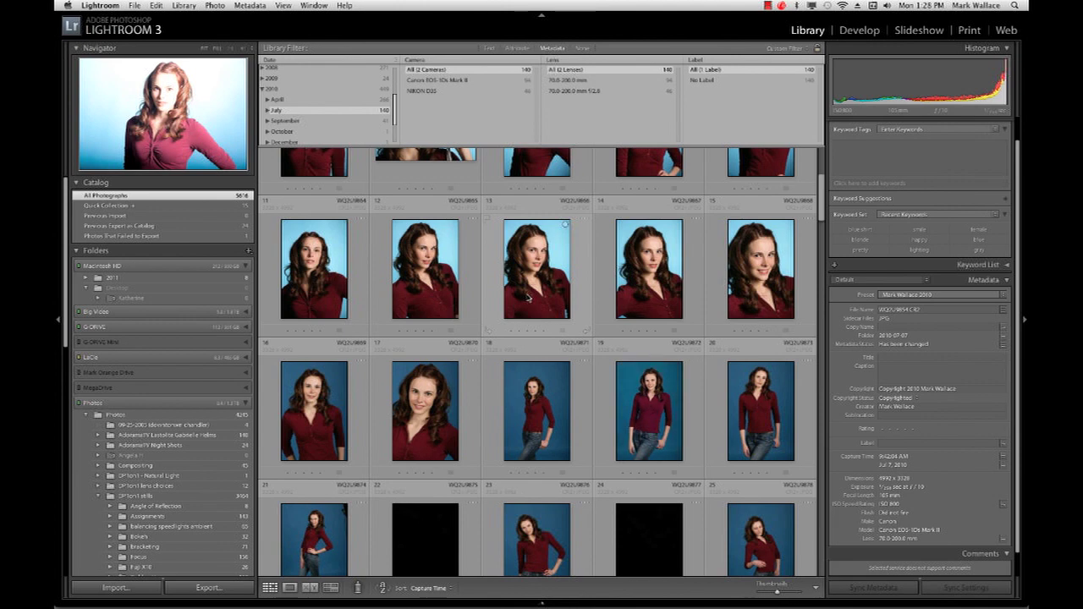
Switch to Safari and show the "Are you meta-smart? | Photometadata" tab
key("super+Tab")
key("super+Tab")
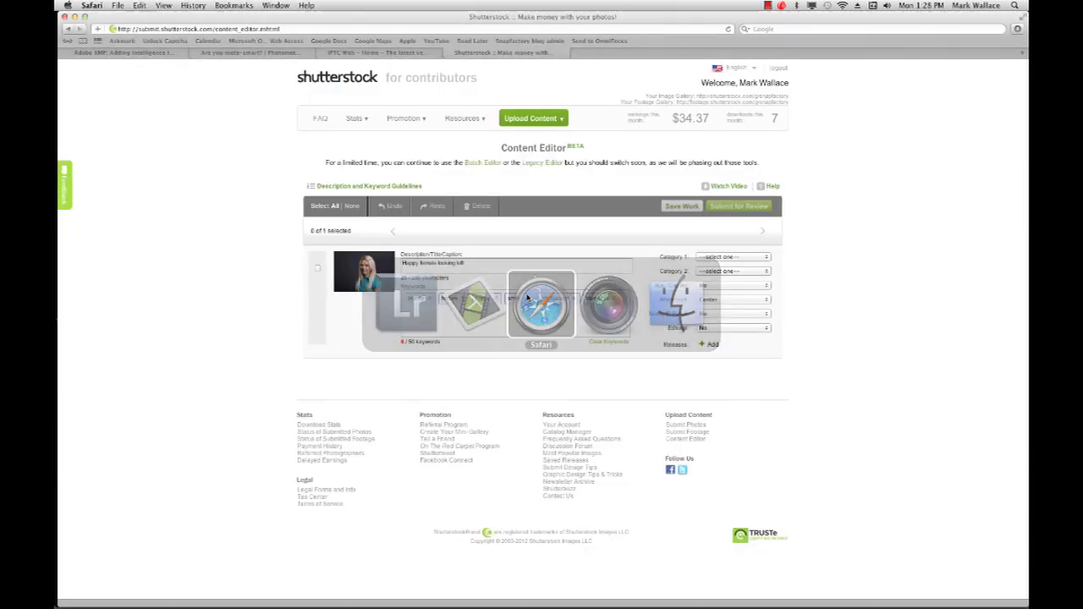
left_click(254, 53)
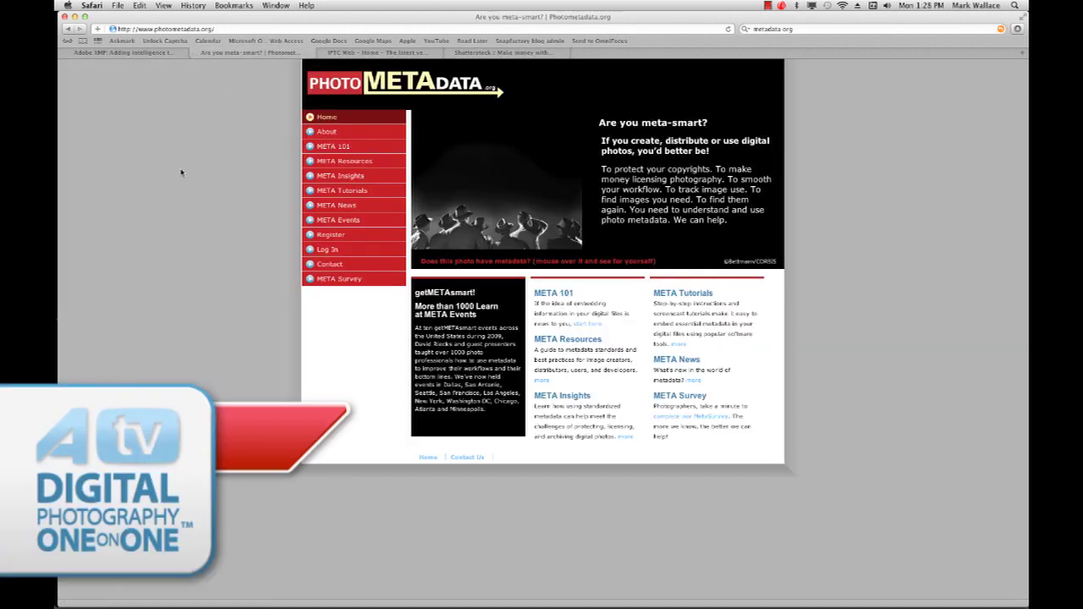